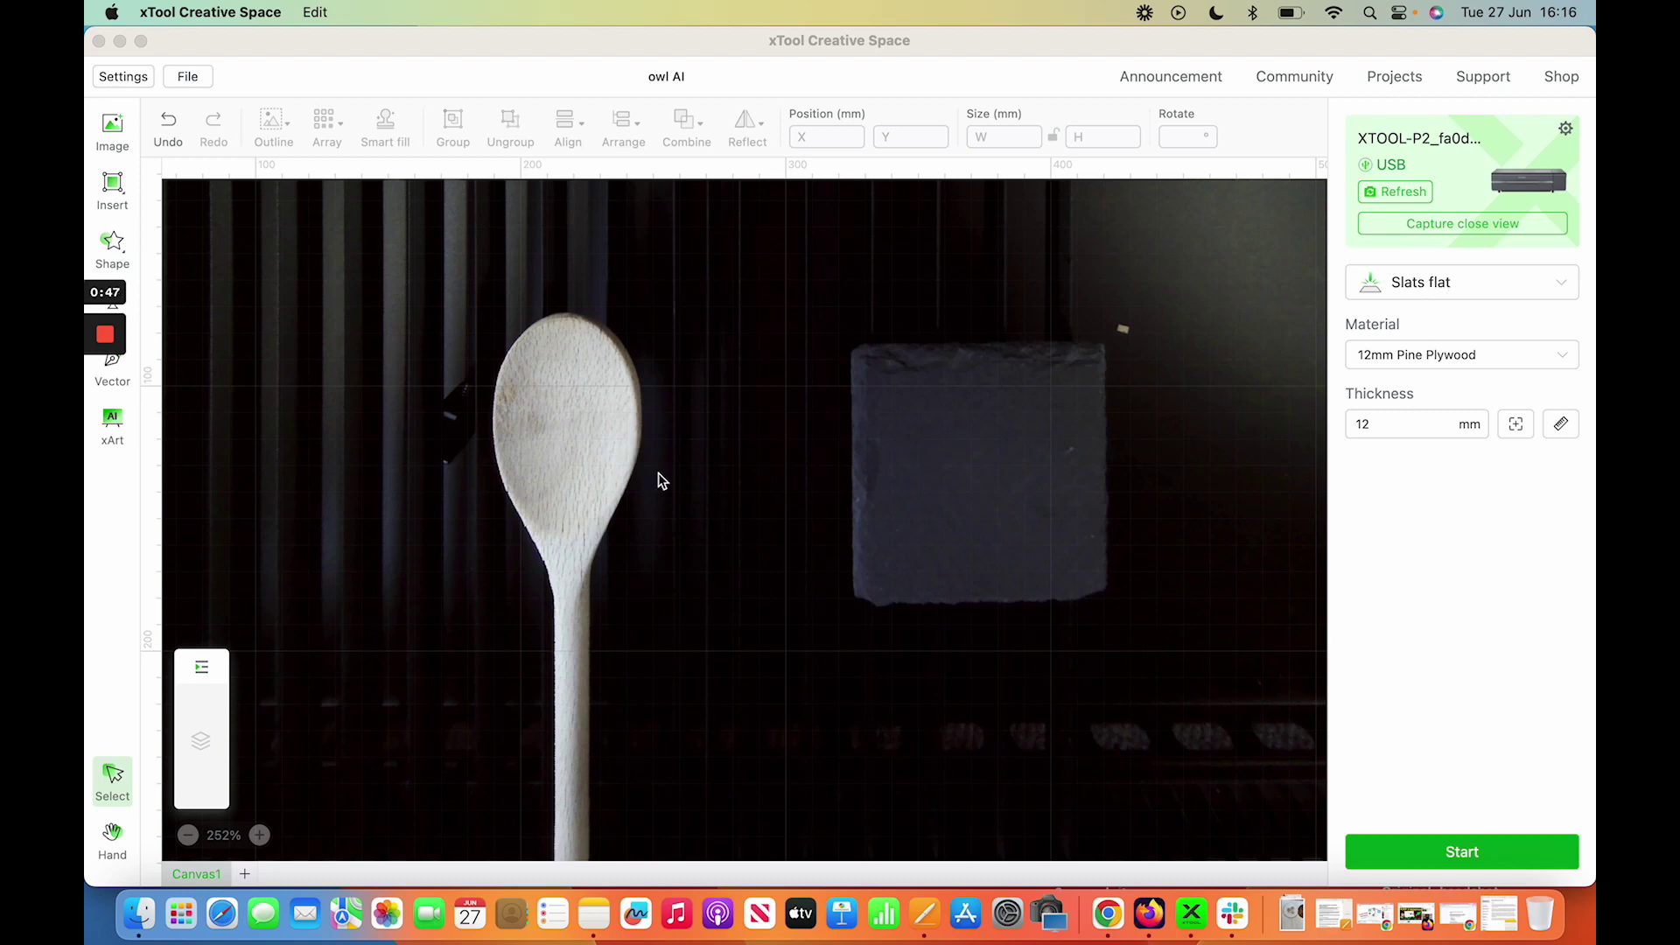
# Focus the xTool window and open the Slats flat process-mode dropdown in the right panel
pyautogui.click(1424, 295)
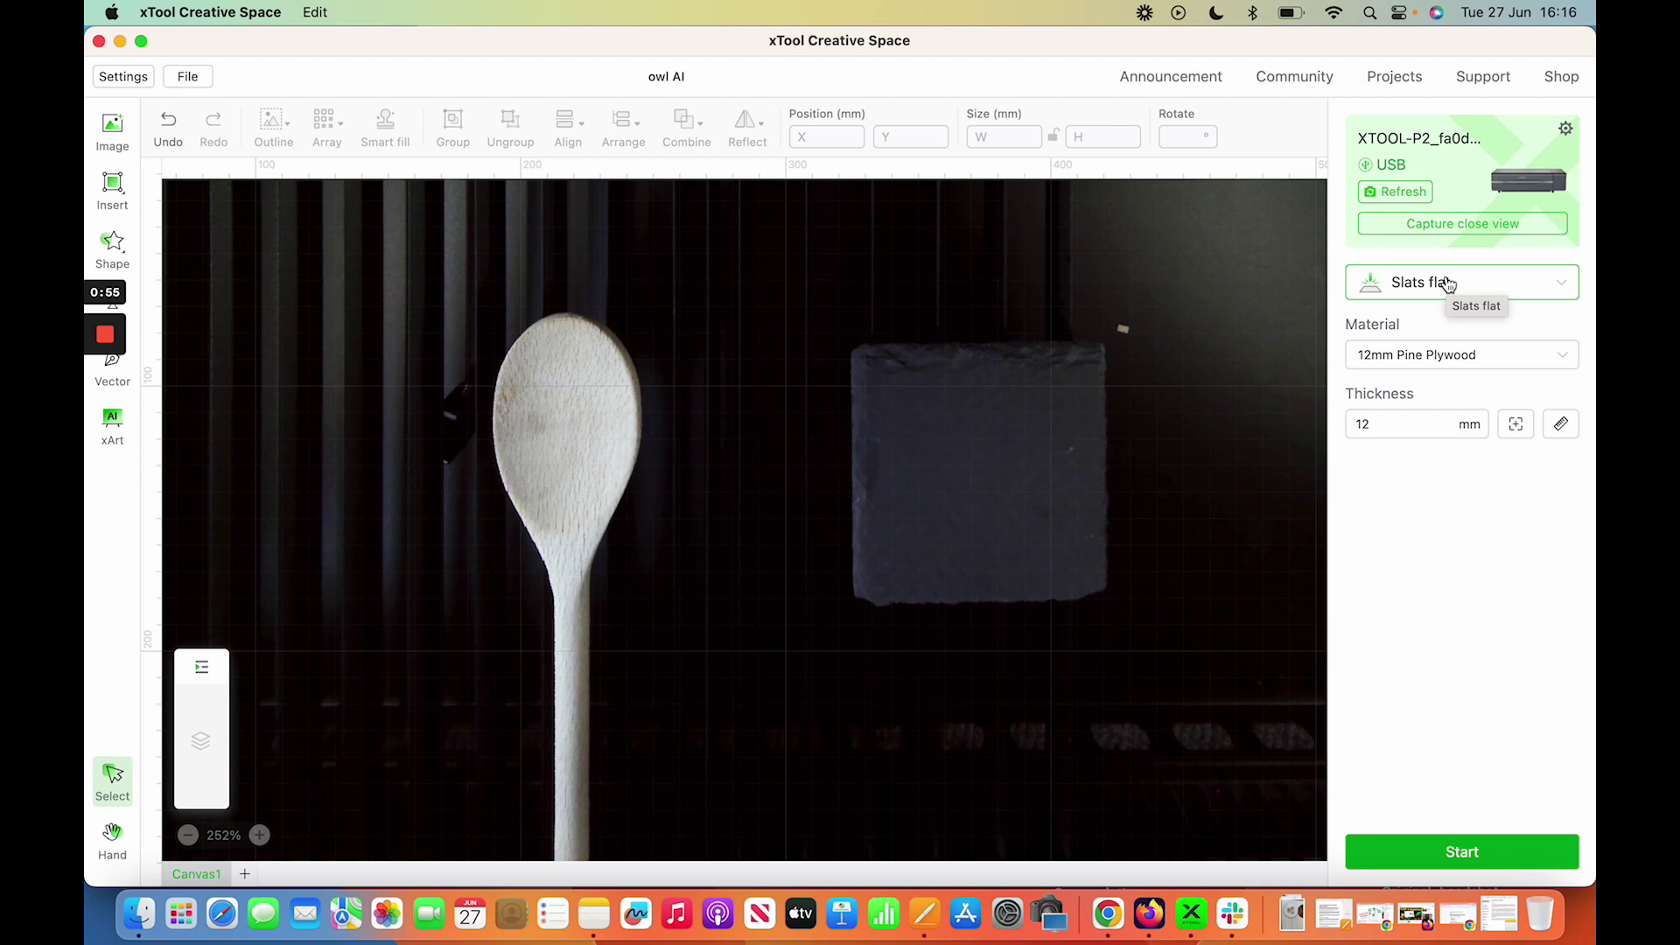
pyautogui.click(1447, 284)
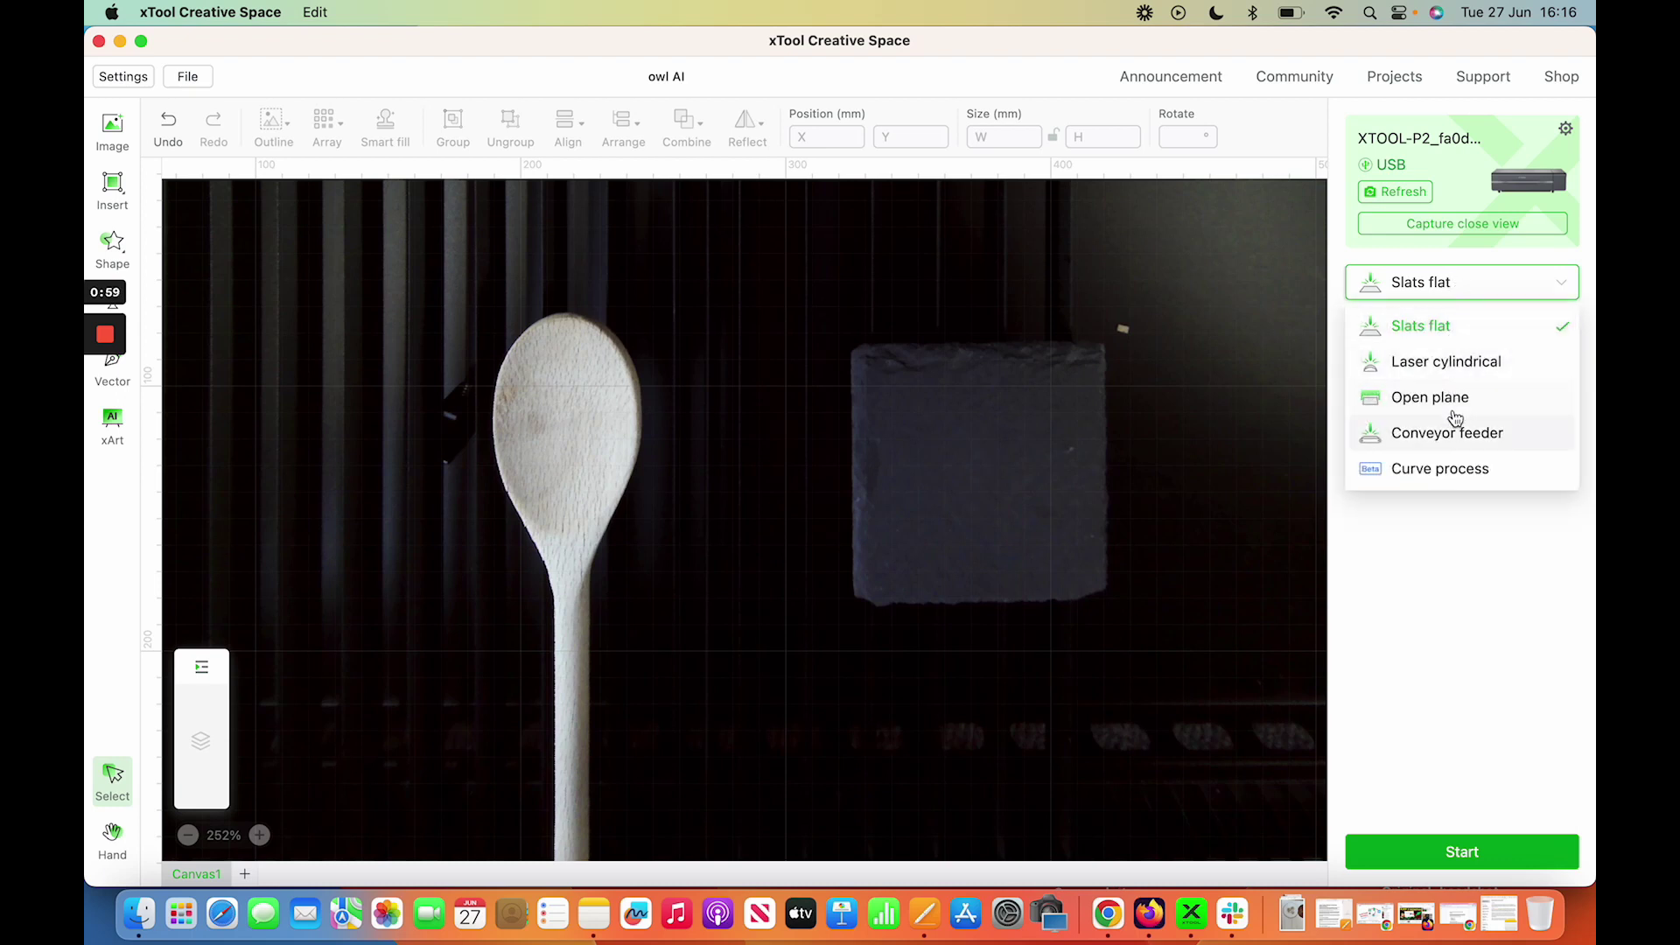
# Select Curve process, start Curve-measure, and jog the laser head front and right toward the spoon
pyautogui.click(1457, 474)
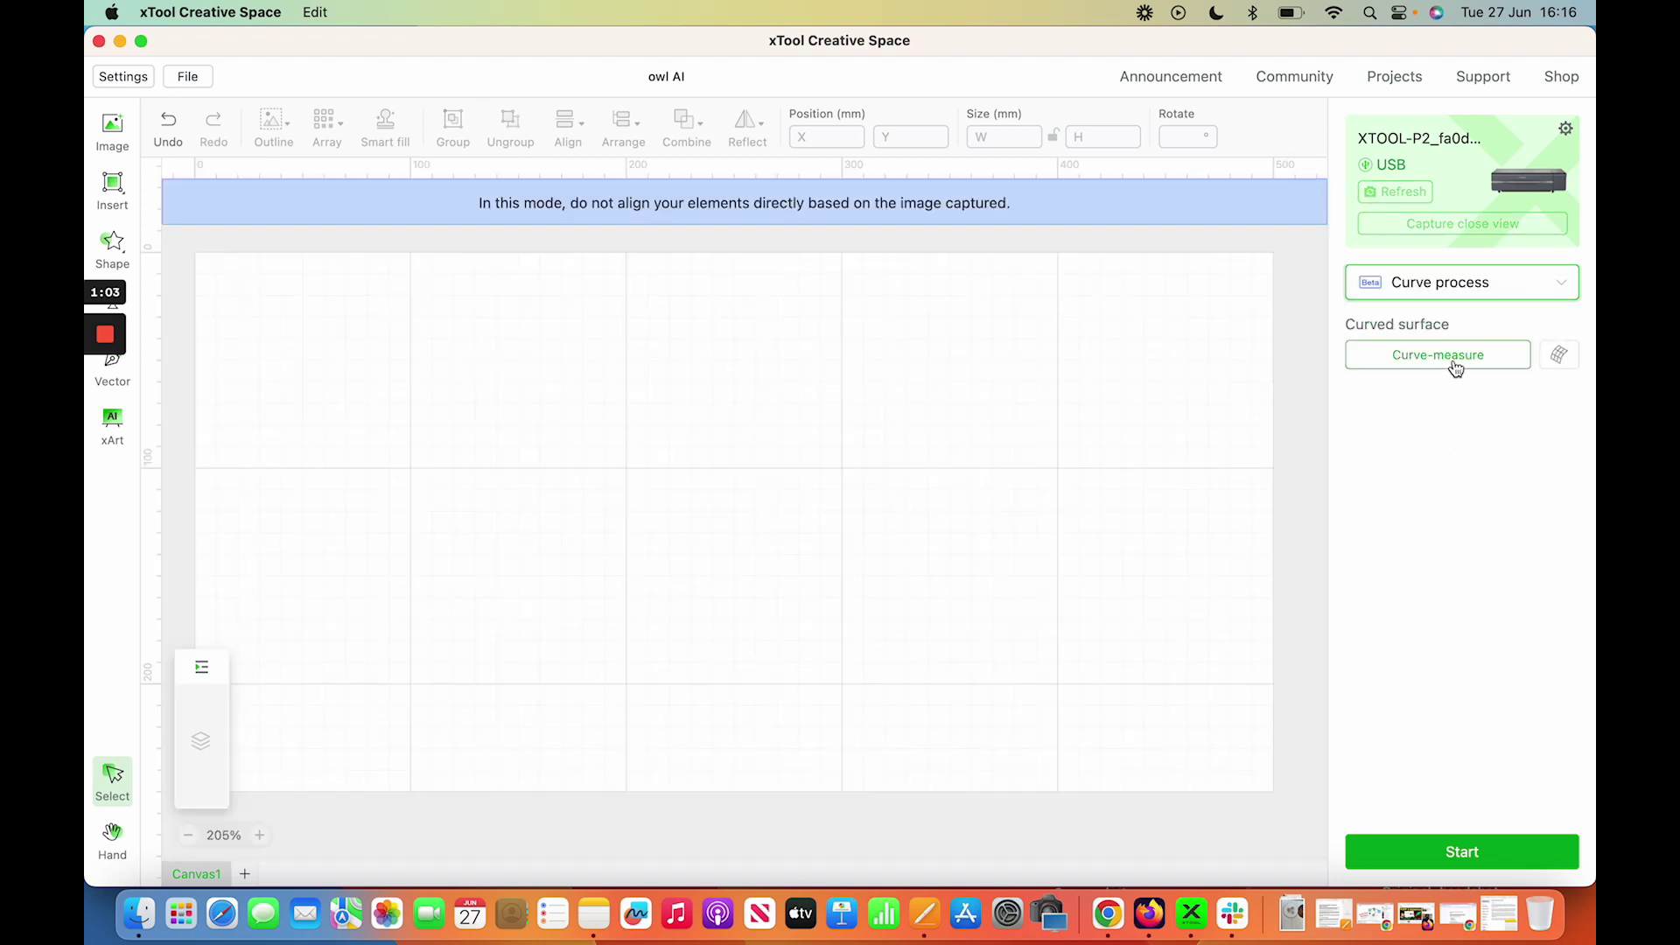
pyautogui.click(1457, 365)
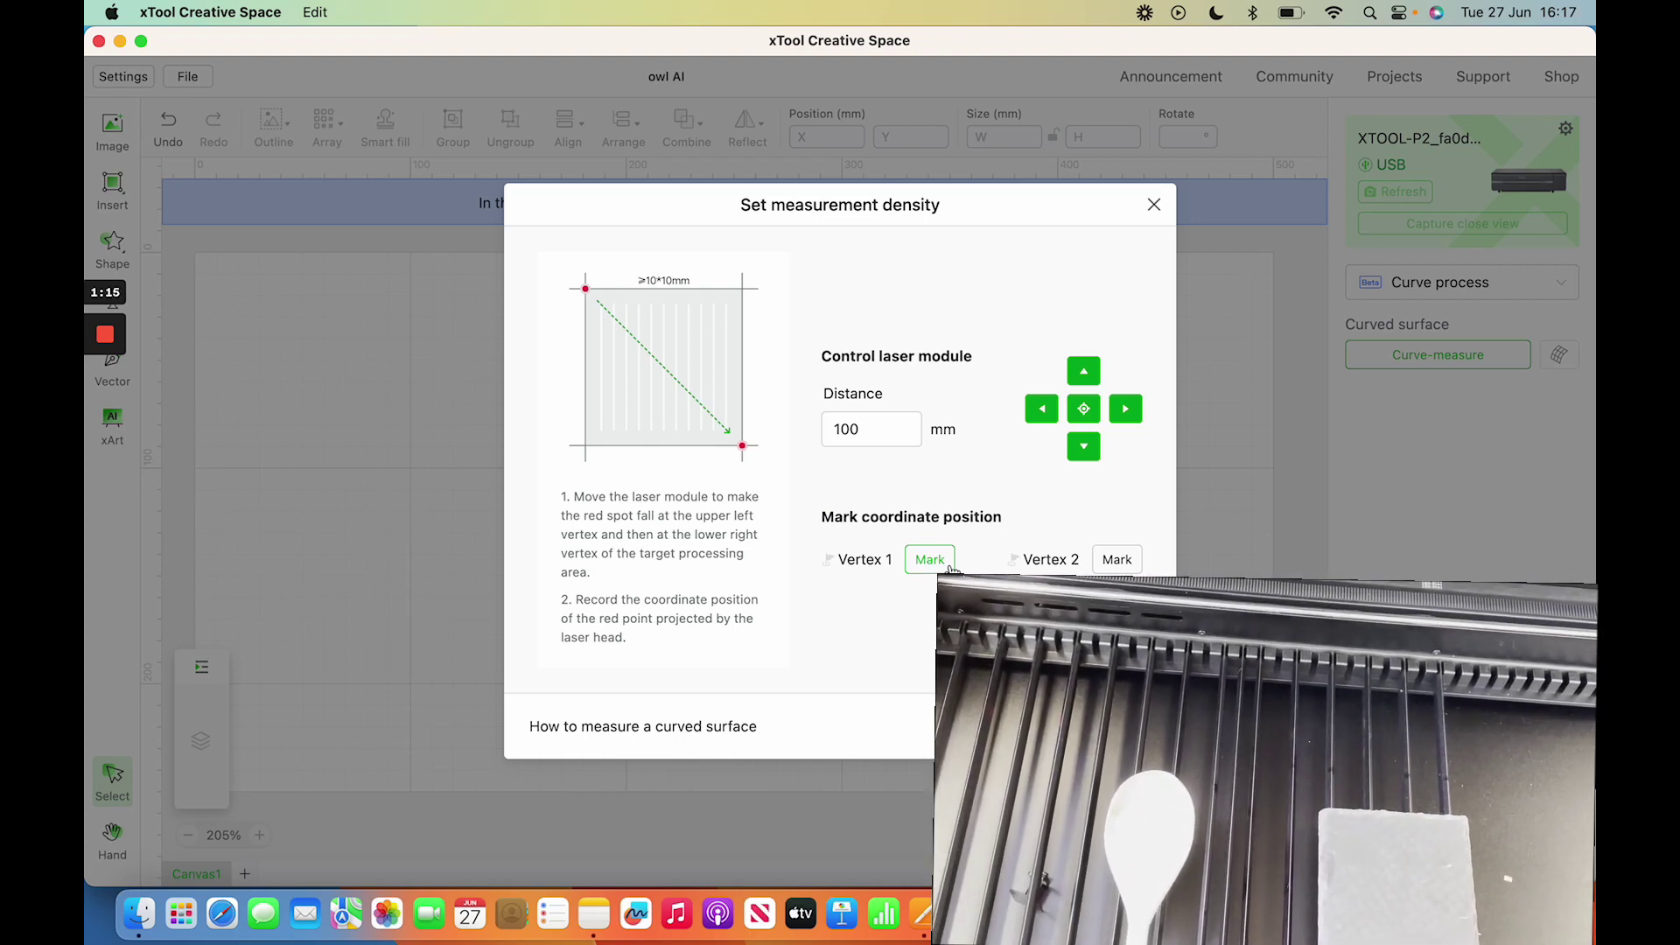
pyautogui.click(1083, 447)
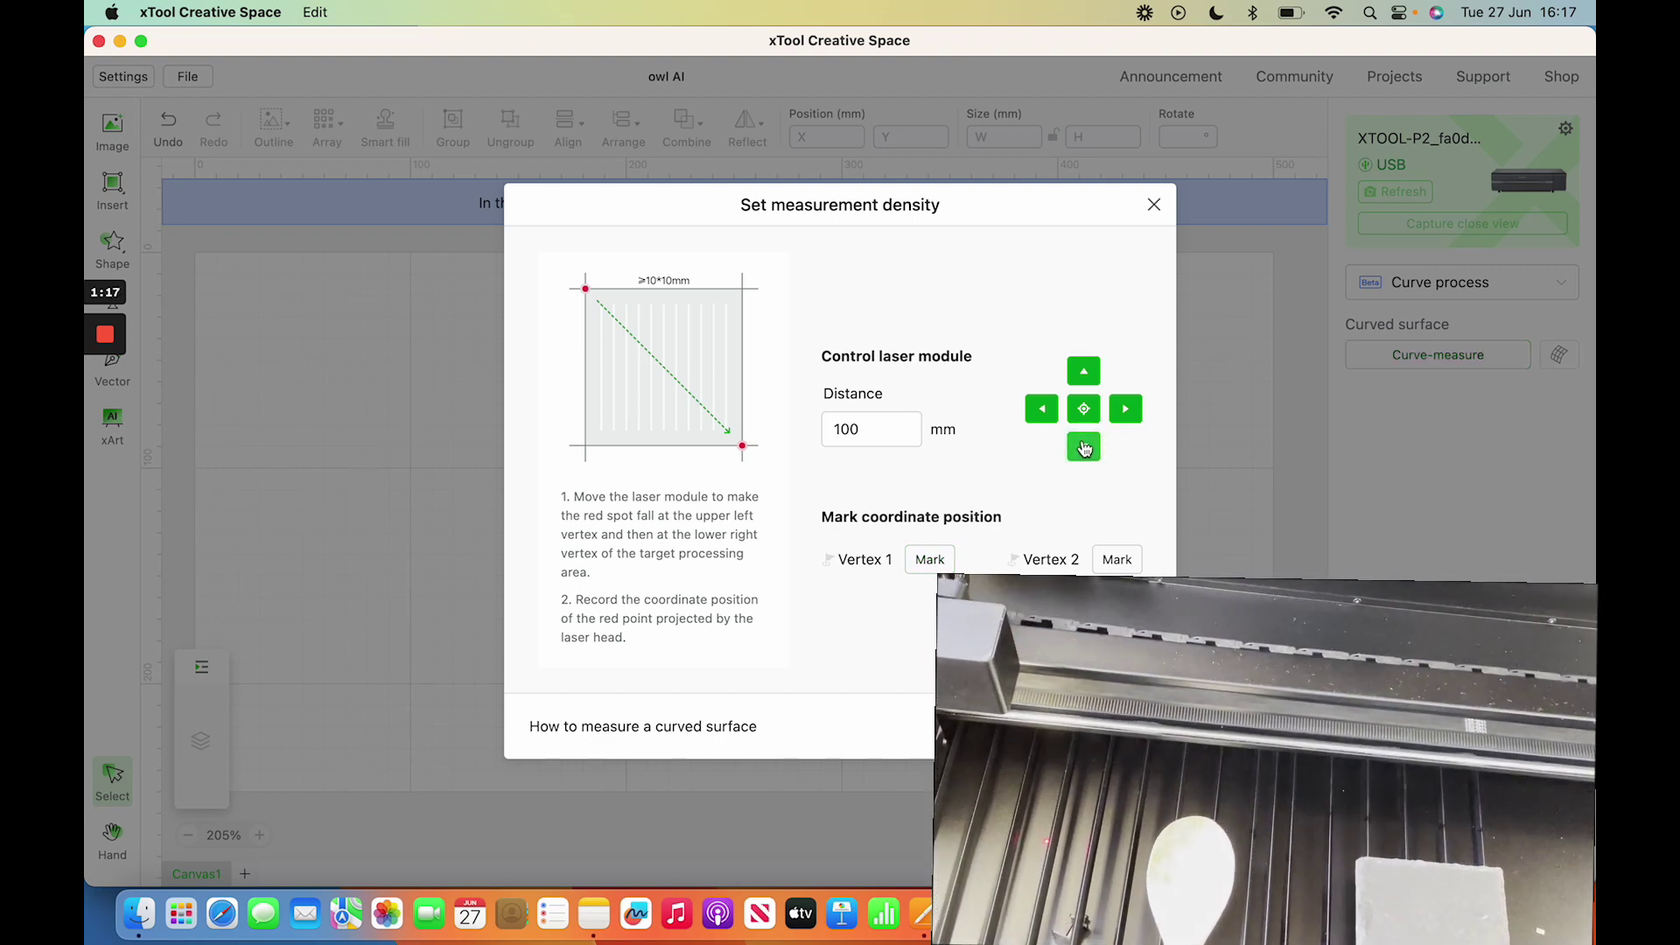
pyautogui.click(1139, 416)
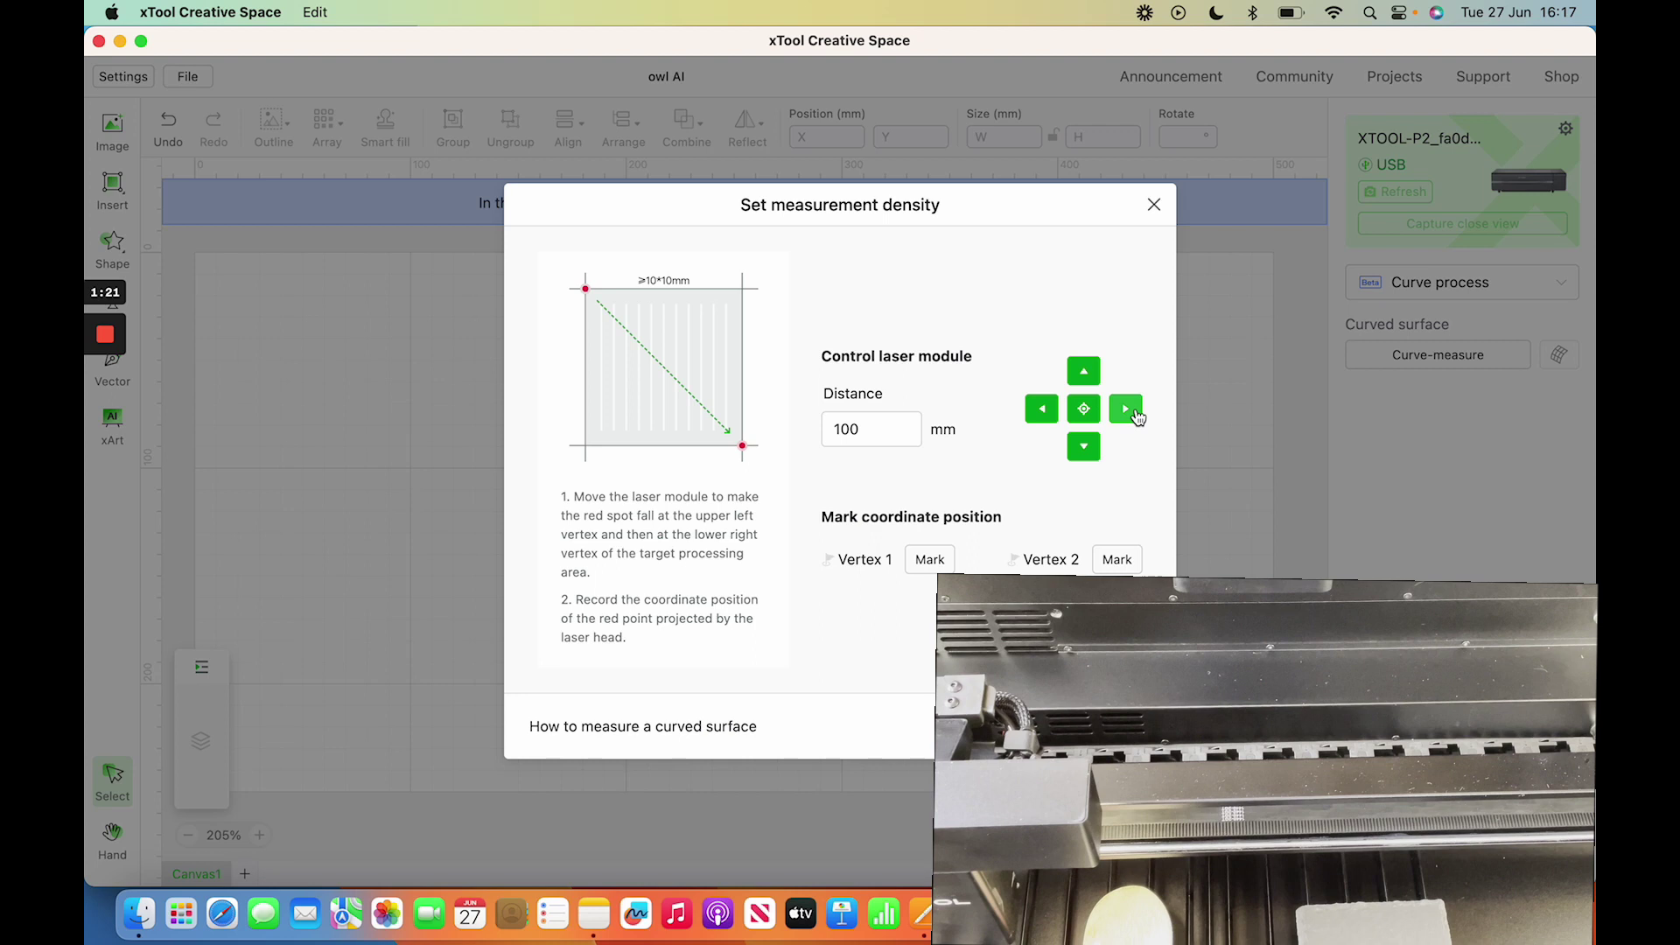
# Set jog distance to 5 mm, nudge the laser back three times and left once, then mark Vertex 1
pyautogui.doubleClick(887, 442)
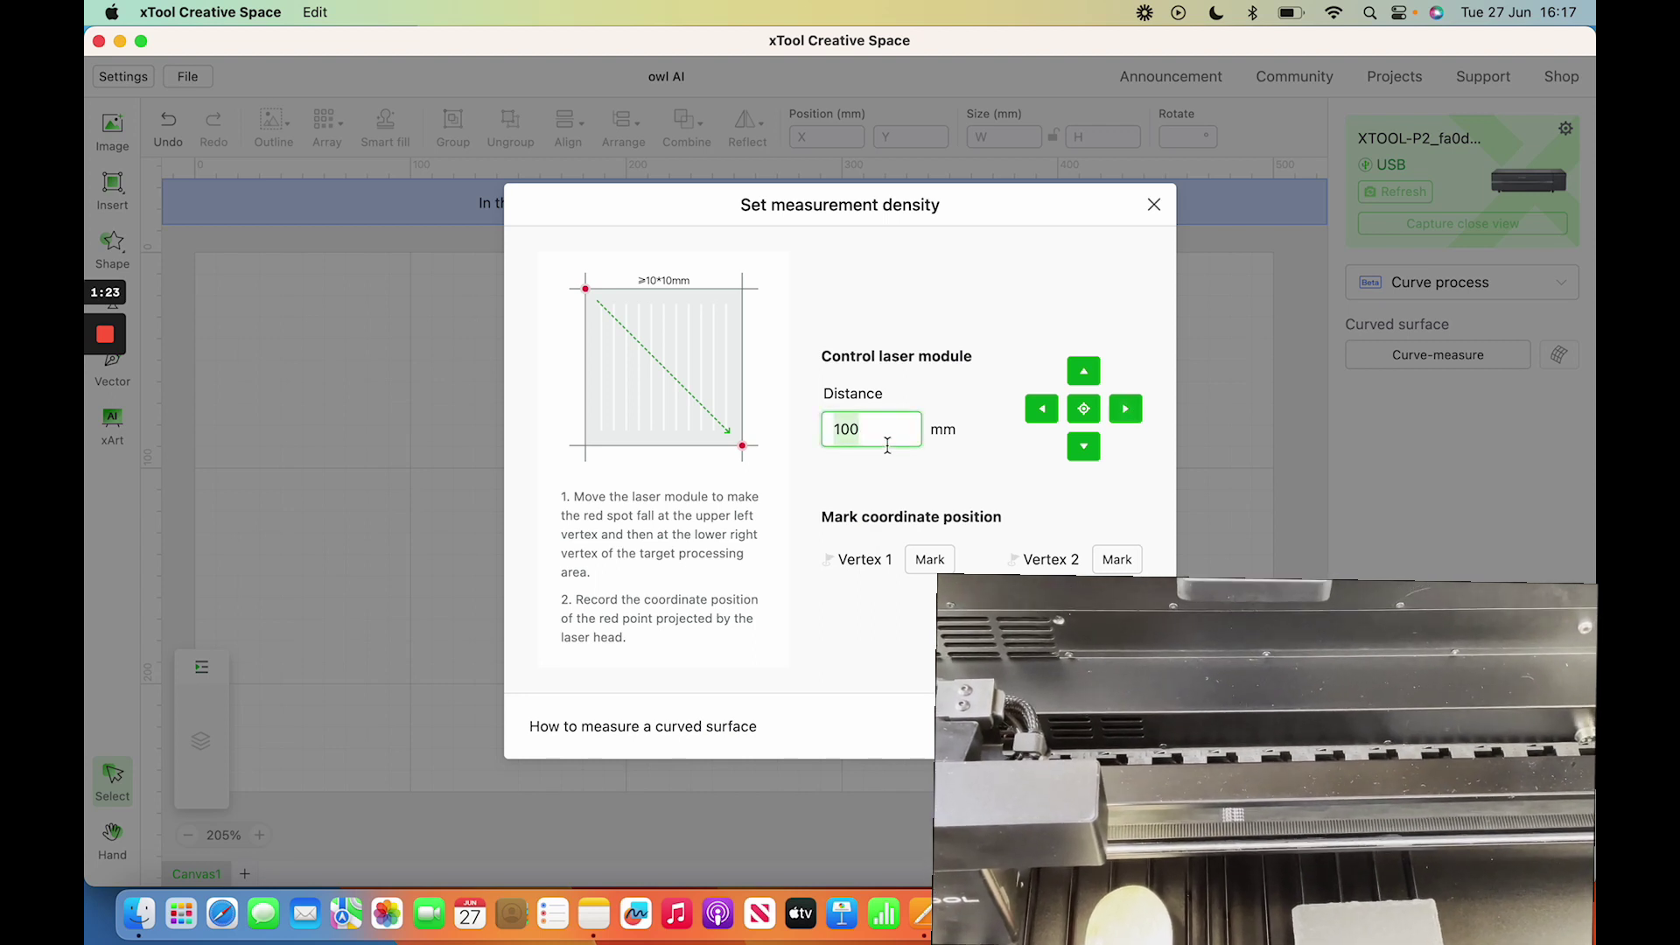
pyautogui.write('5')
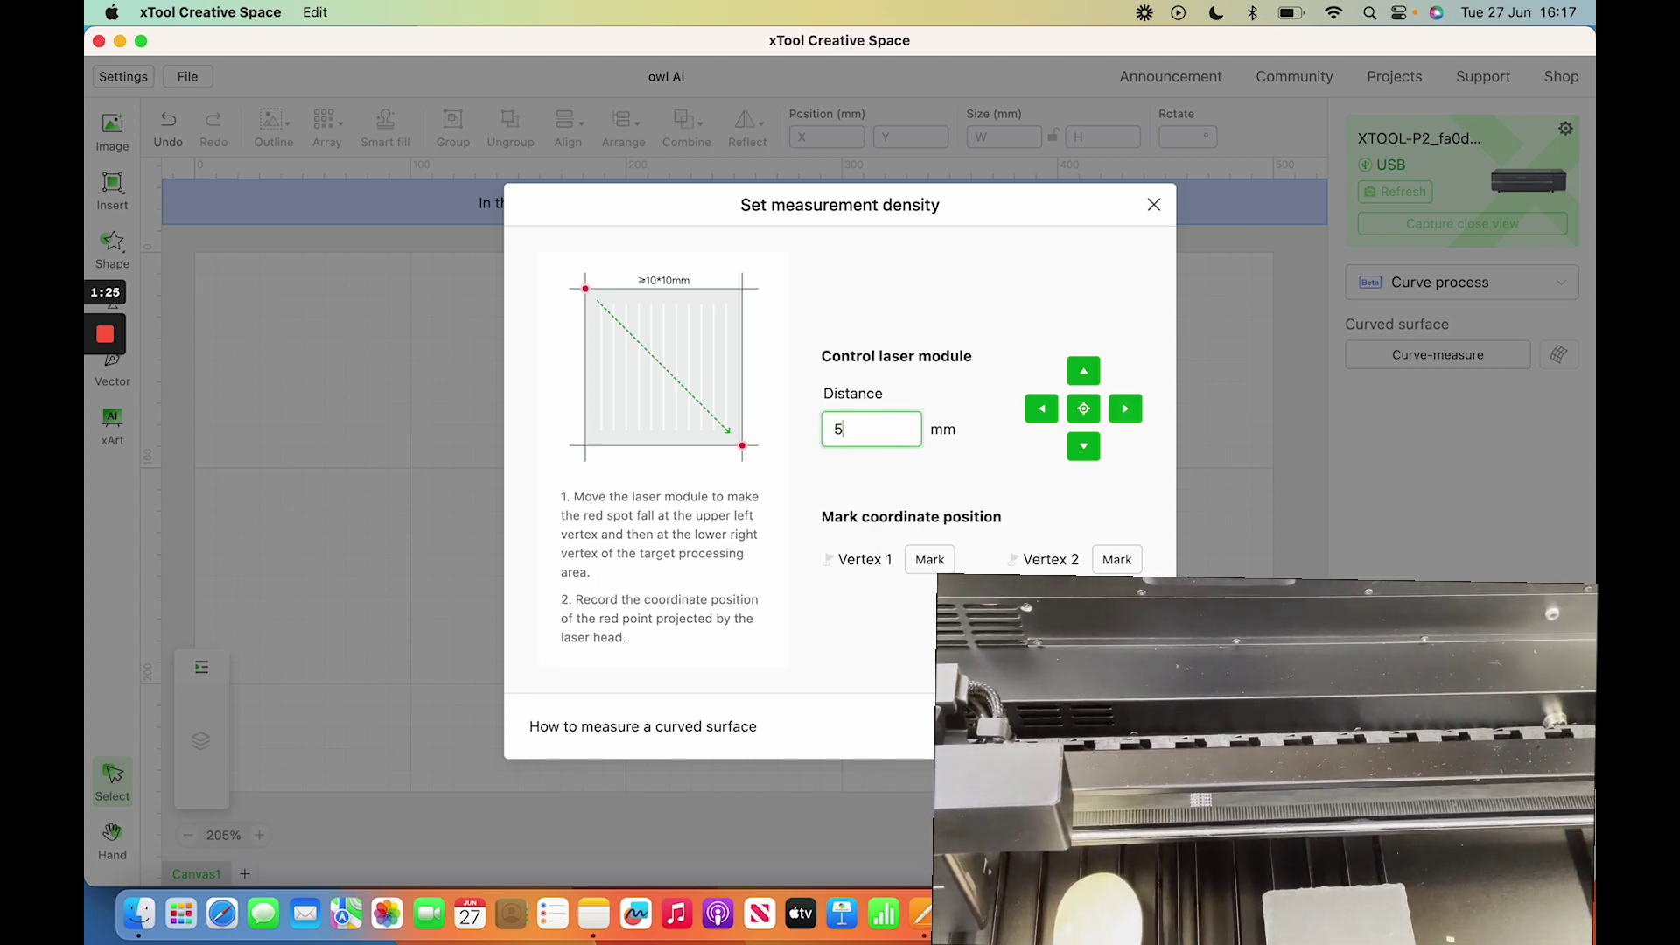
pyautogui.click(1072, 368)
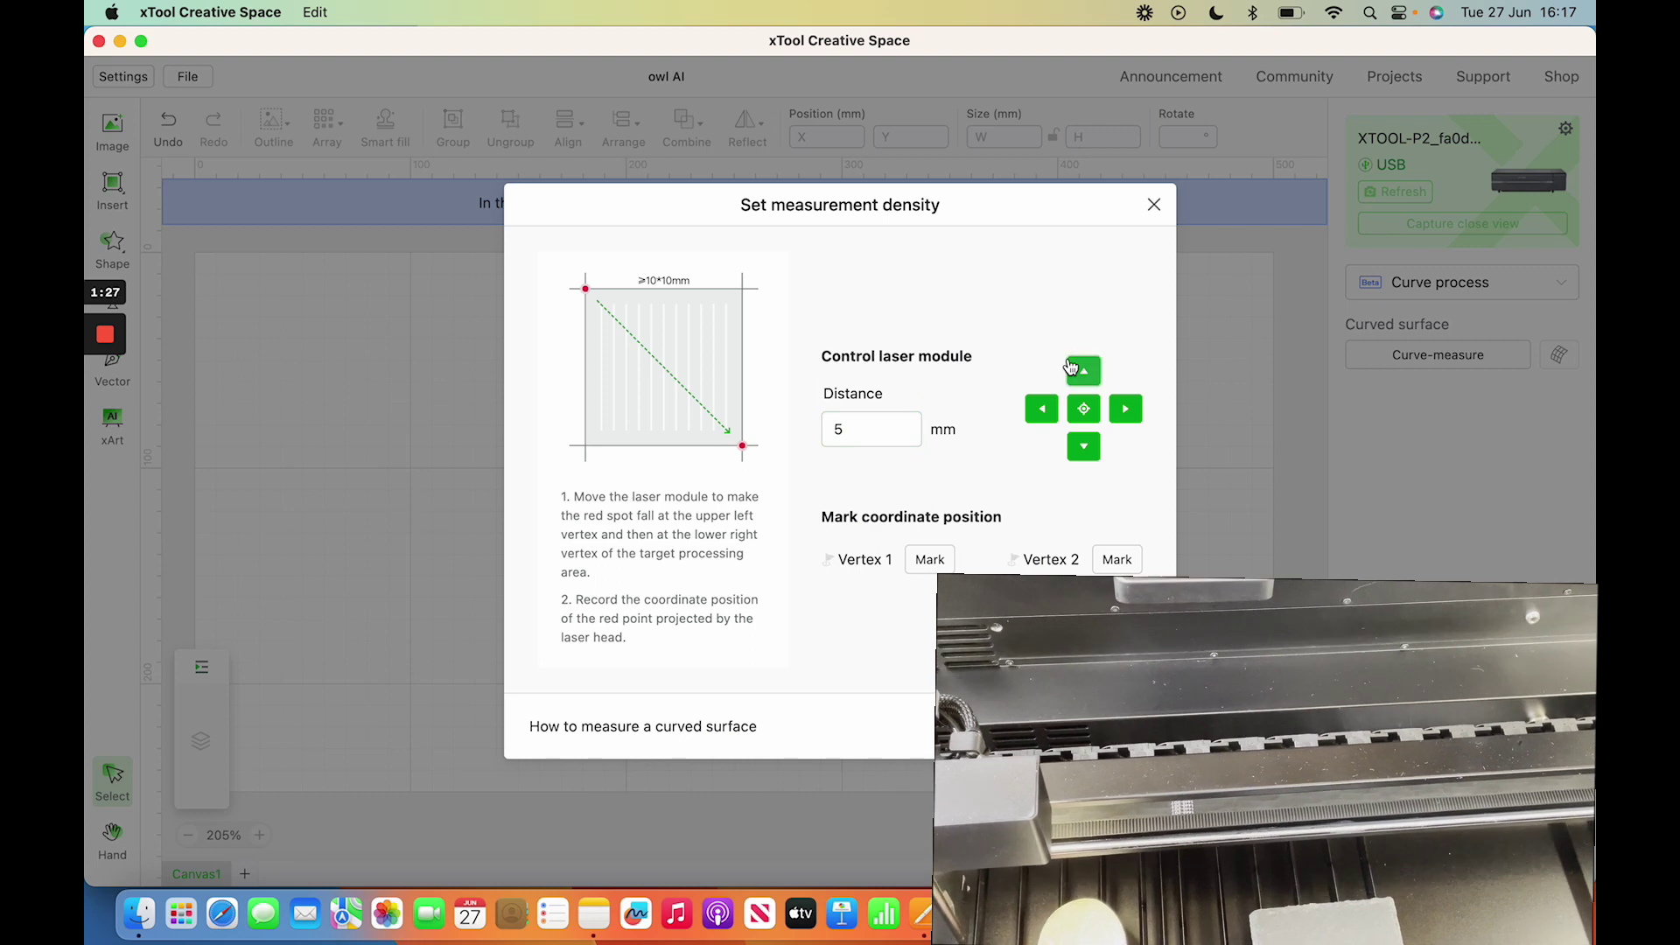
pyautogui.click(1072, 367)
pyautogui.click(1072, 368)
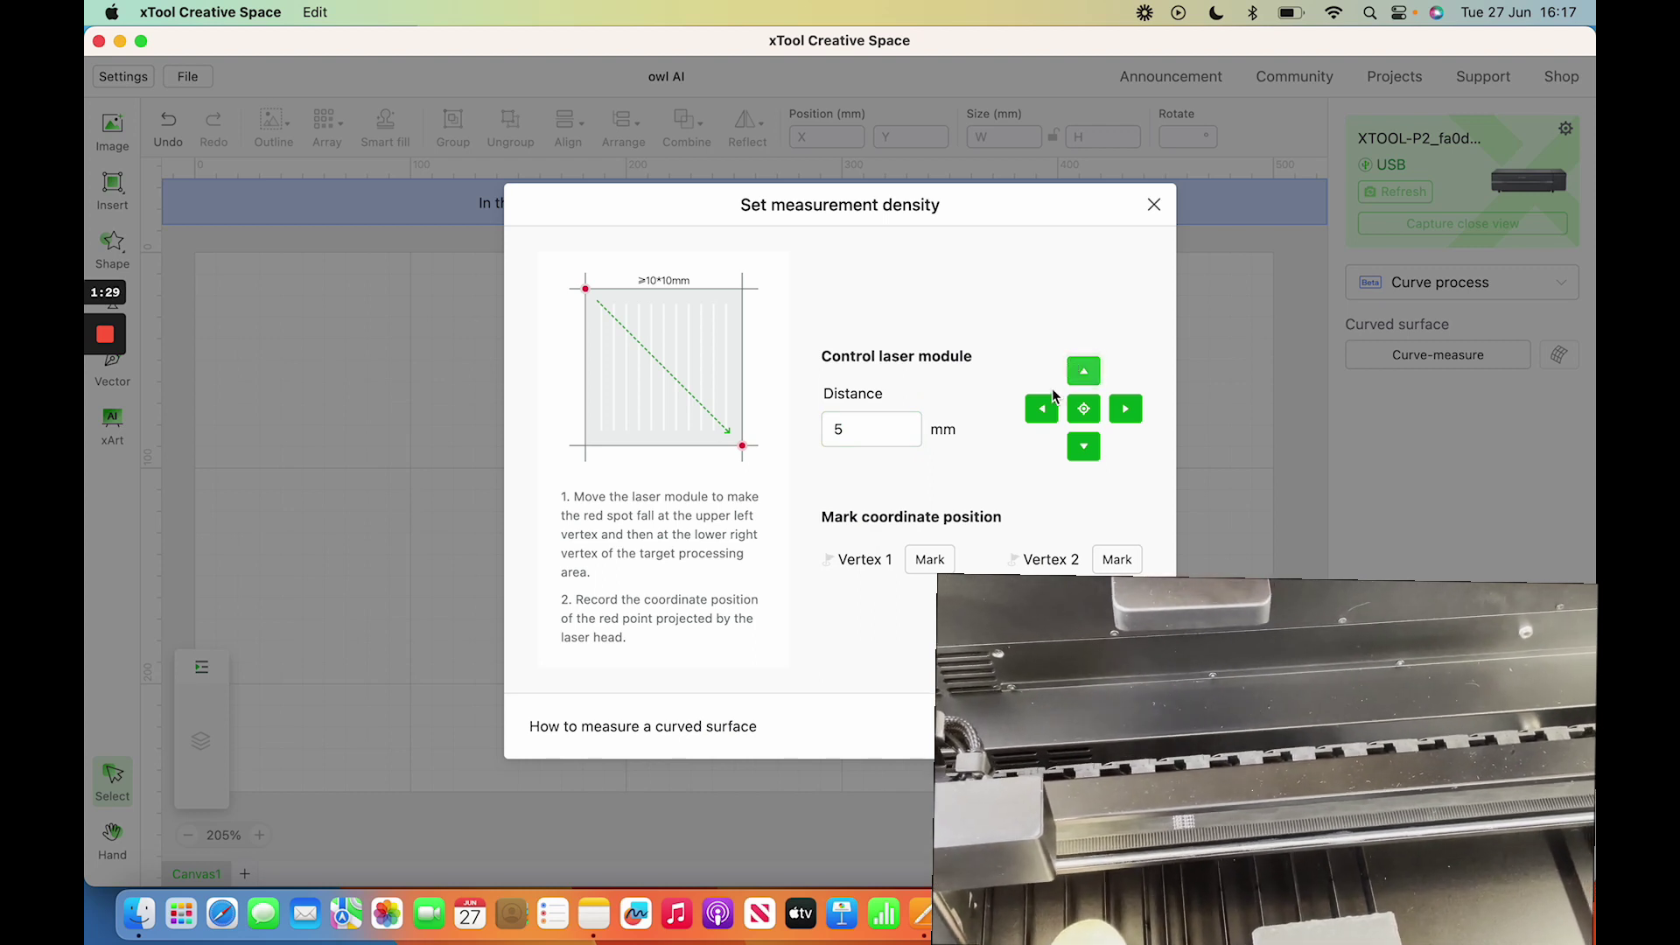
pyautogui.click(1043, 406)
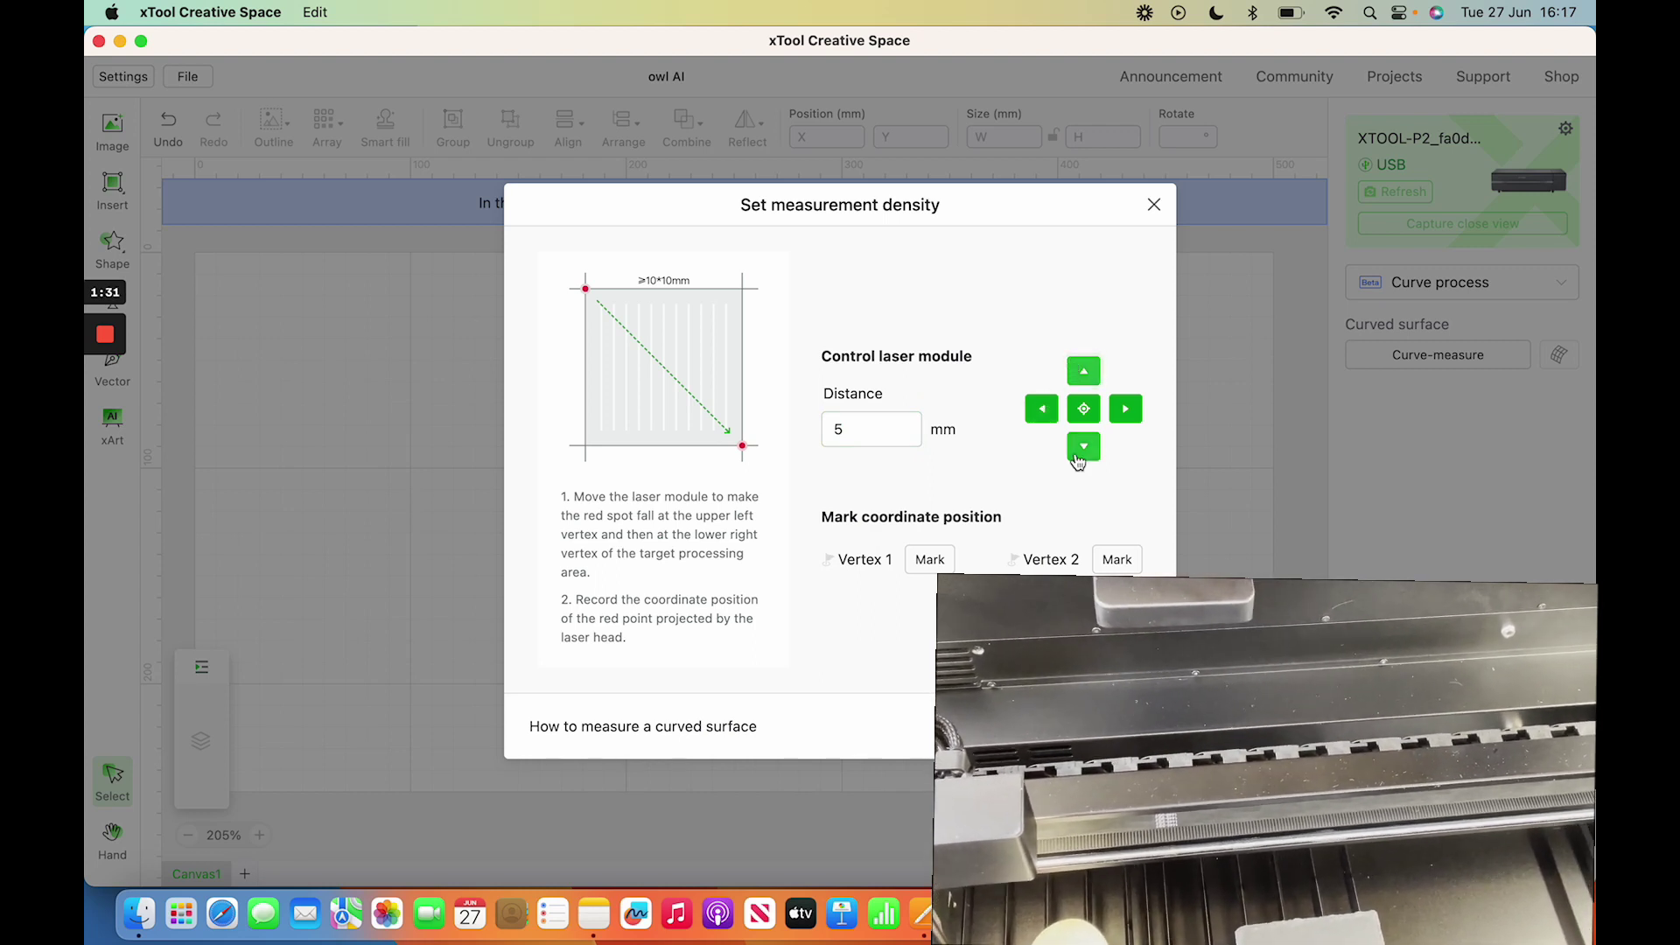
pyautogui.click(936, 558)
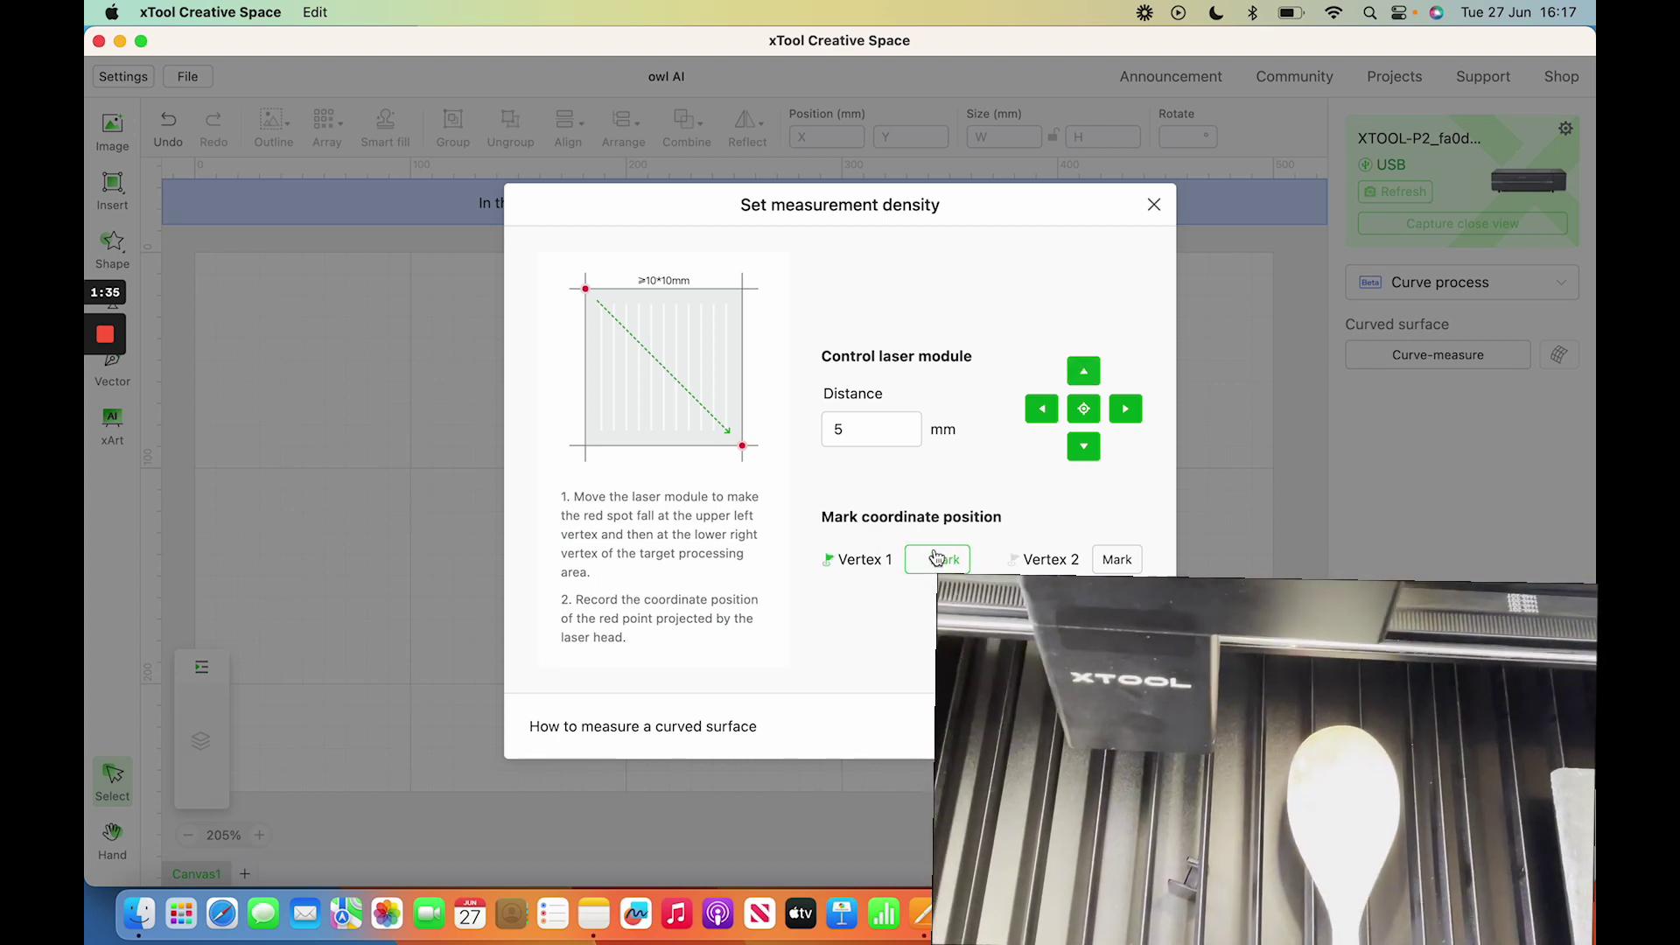
# Jog the laser head six steps toward the front of the spoon
pyautogui.click(1083, 448)
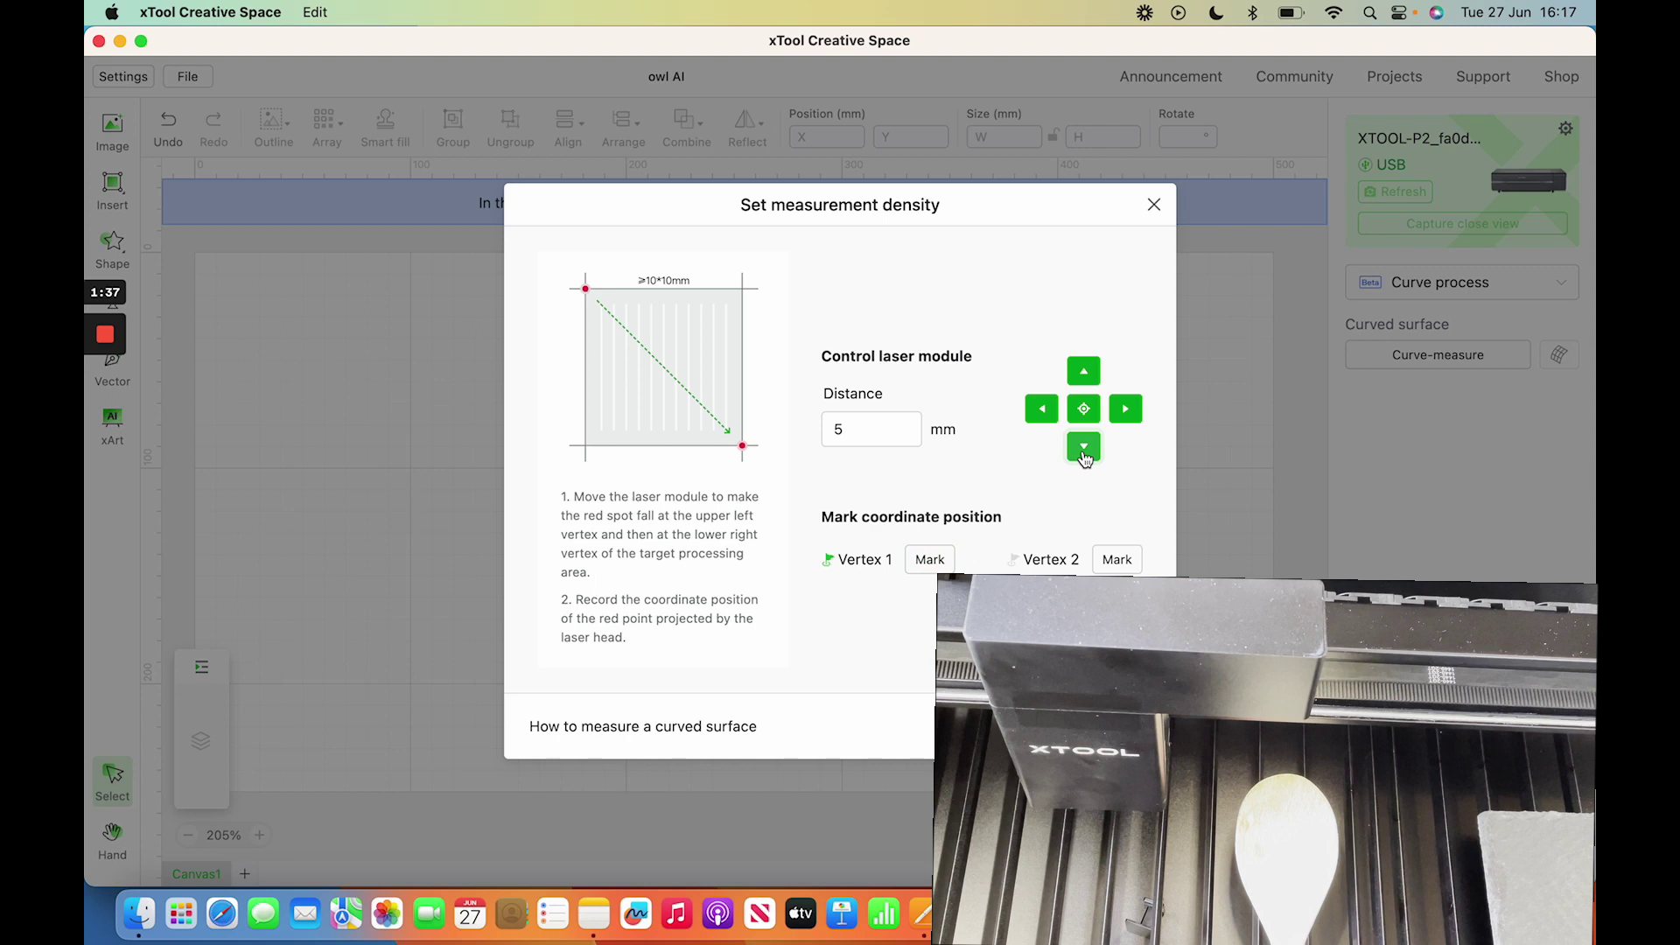
pyautogui.click(1083, 447)
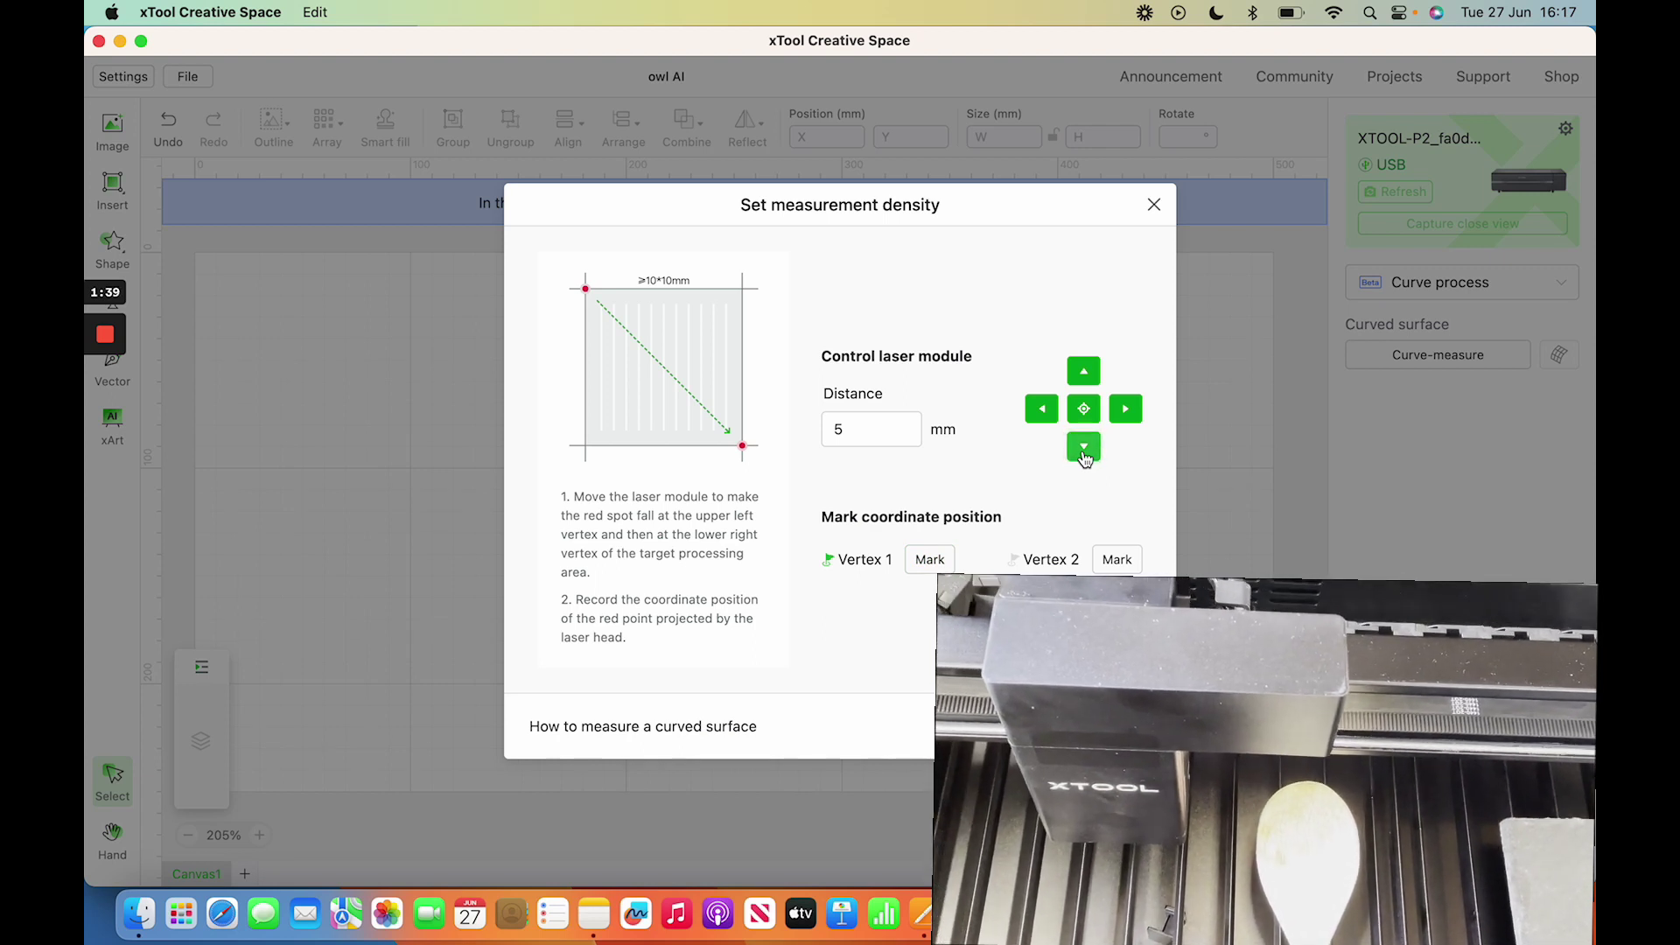
pyautogui.click(1084, 447)
pyautogui.click(1083, 447)
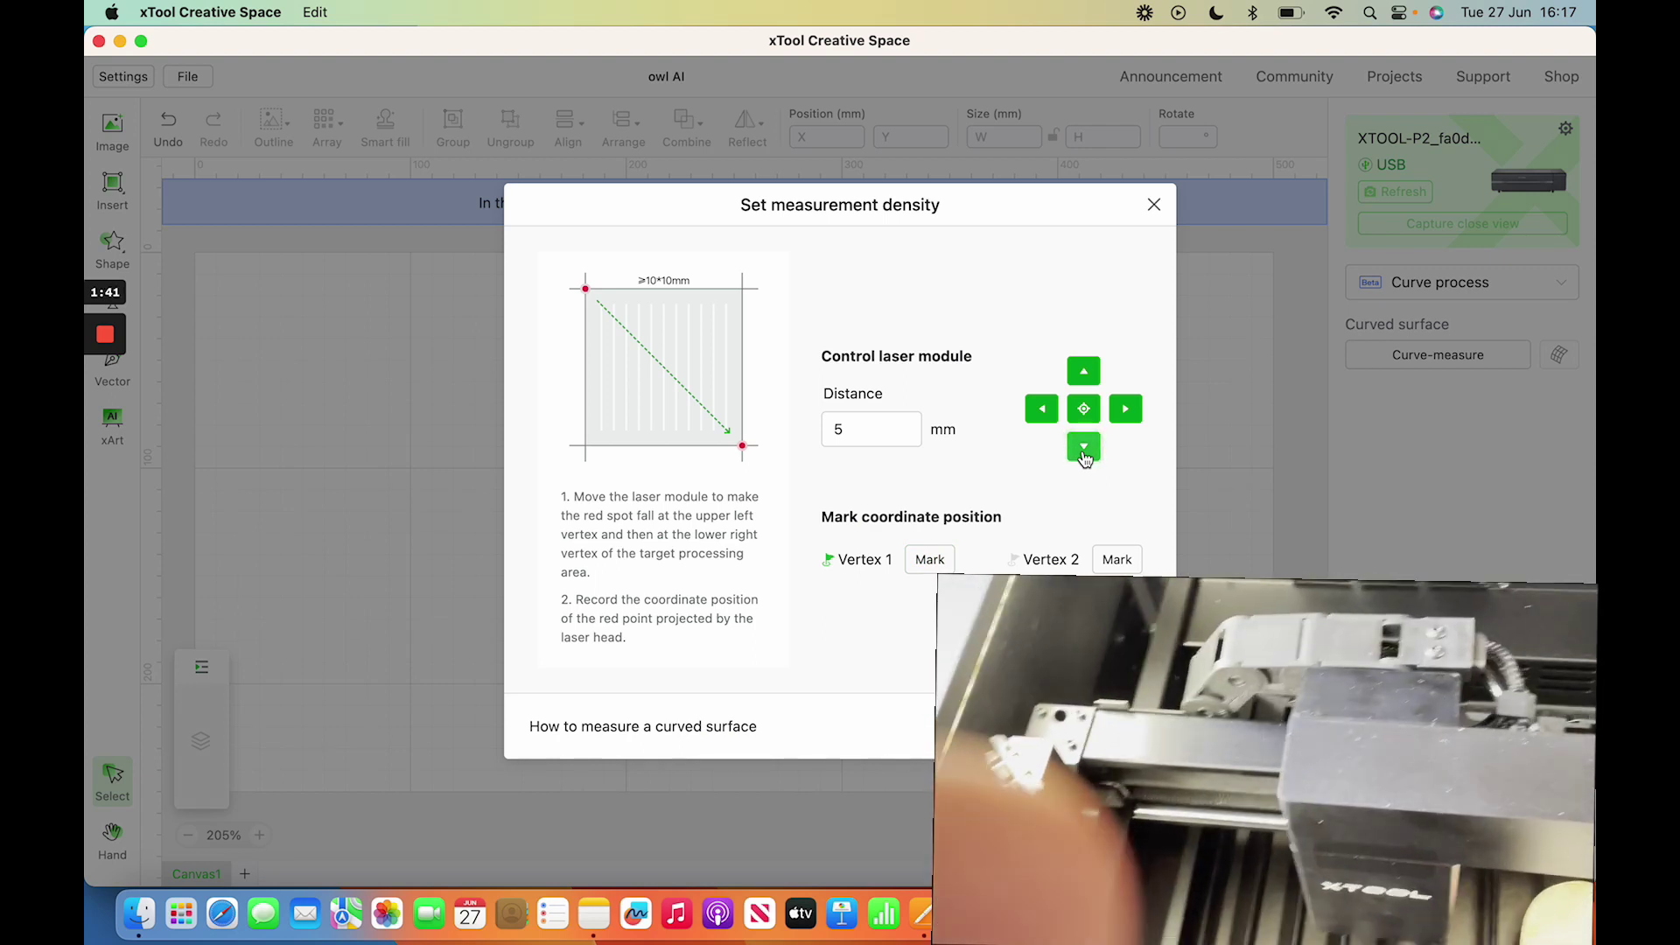
pyautogui.click(1083, 447)
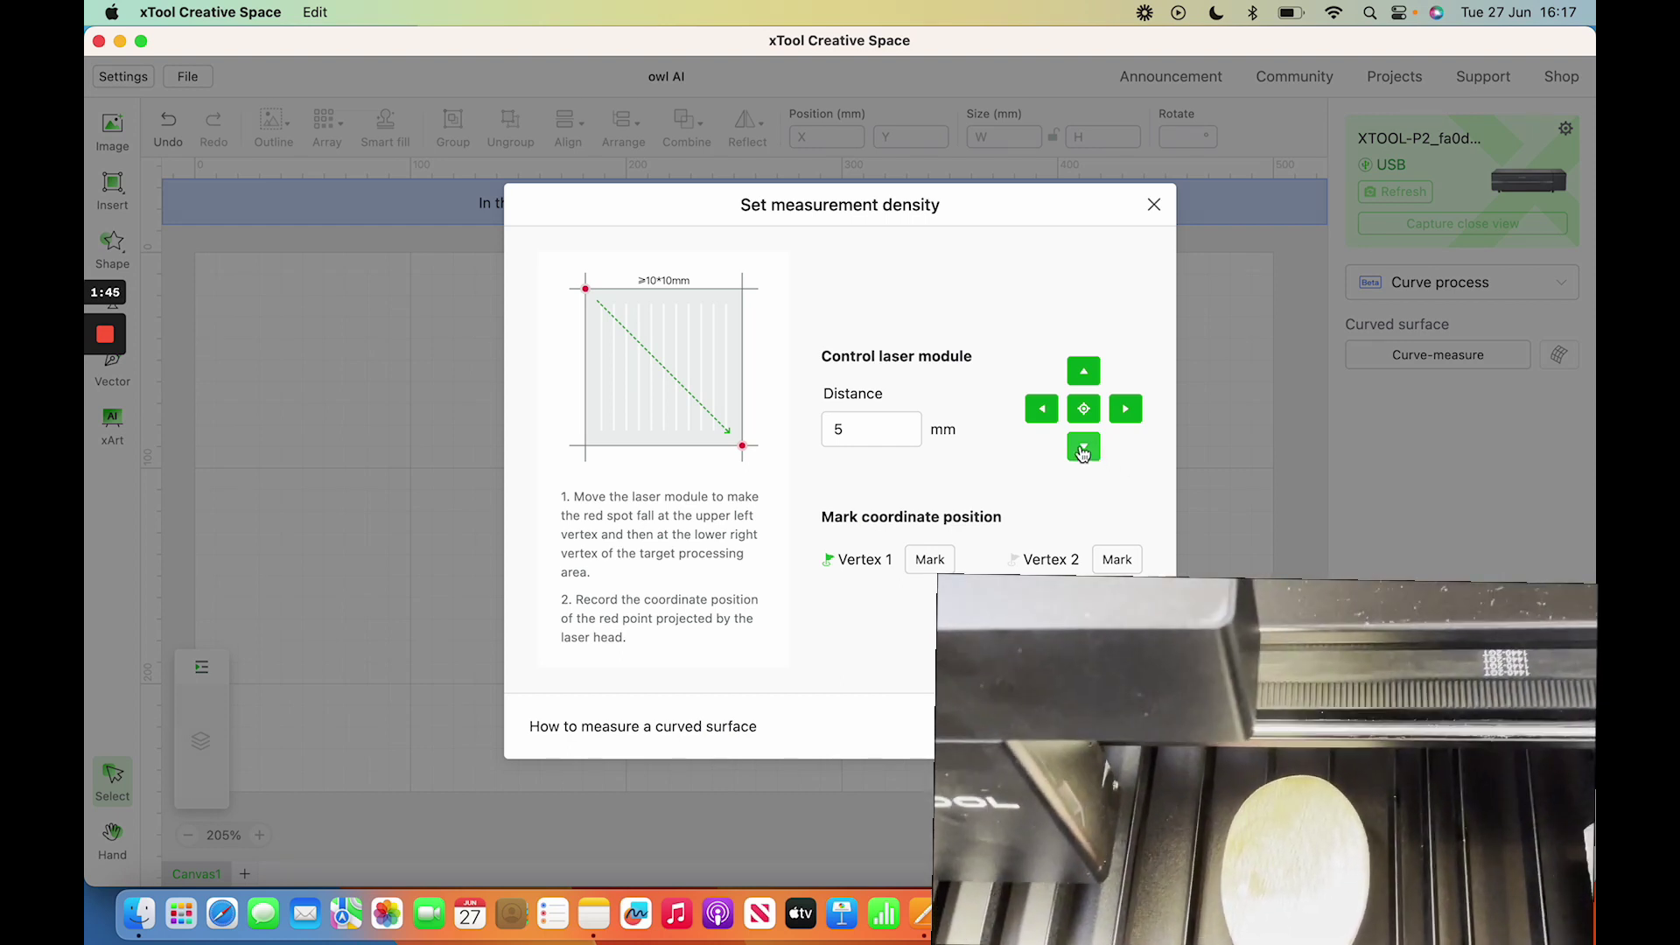
pyautogui.click(1084, 449)
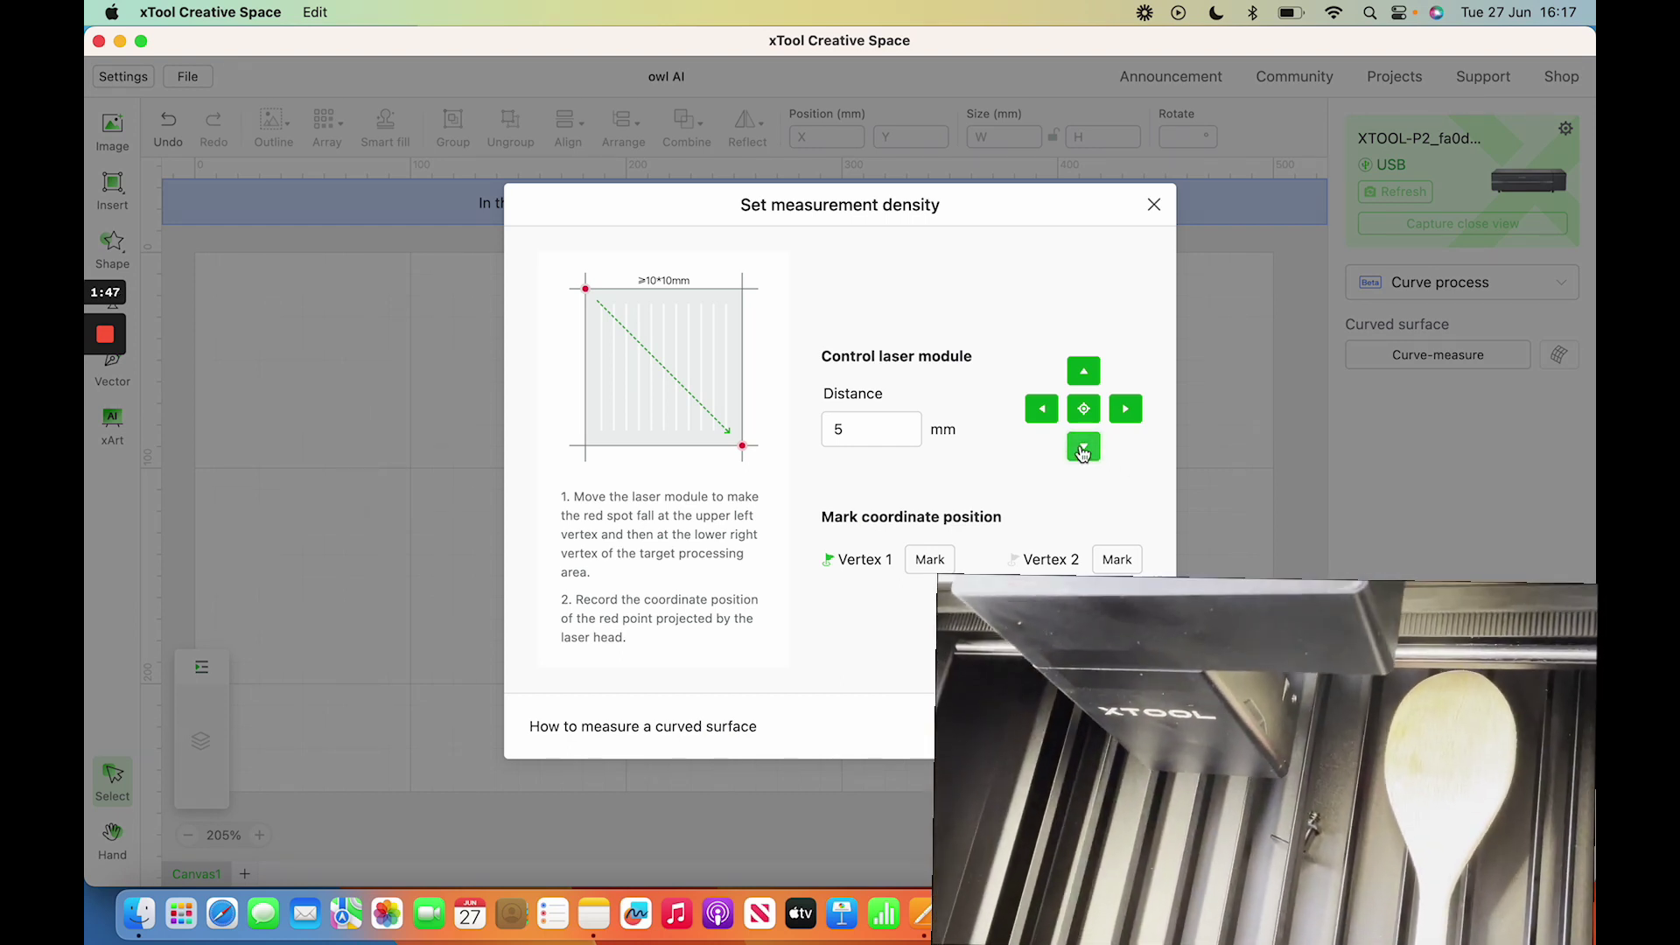
# Jog seven steps right, mark Vertex 2, and continue to the measurement density grid
pyautogui.click(1129, 411)
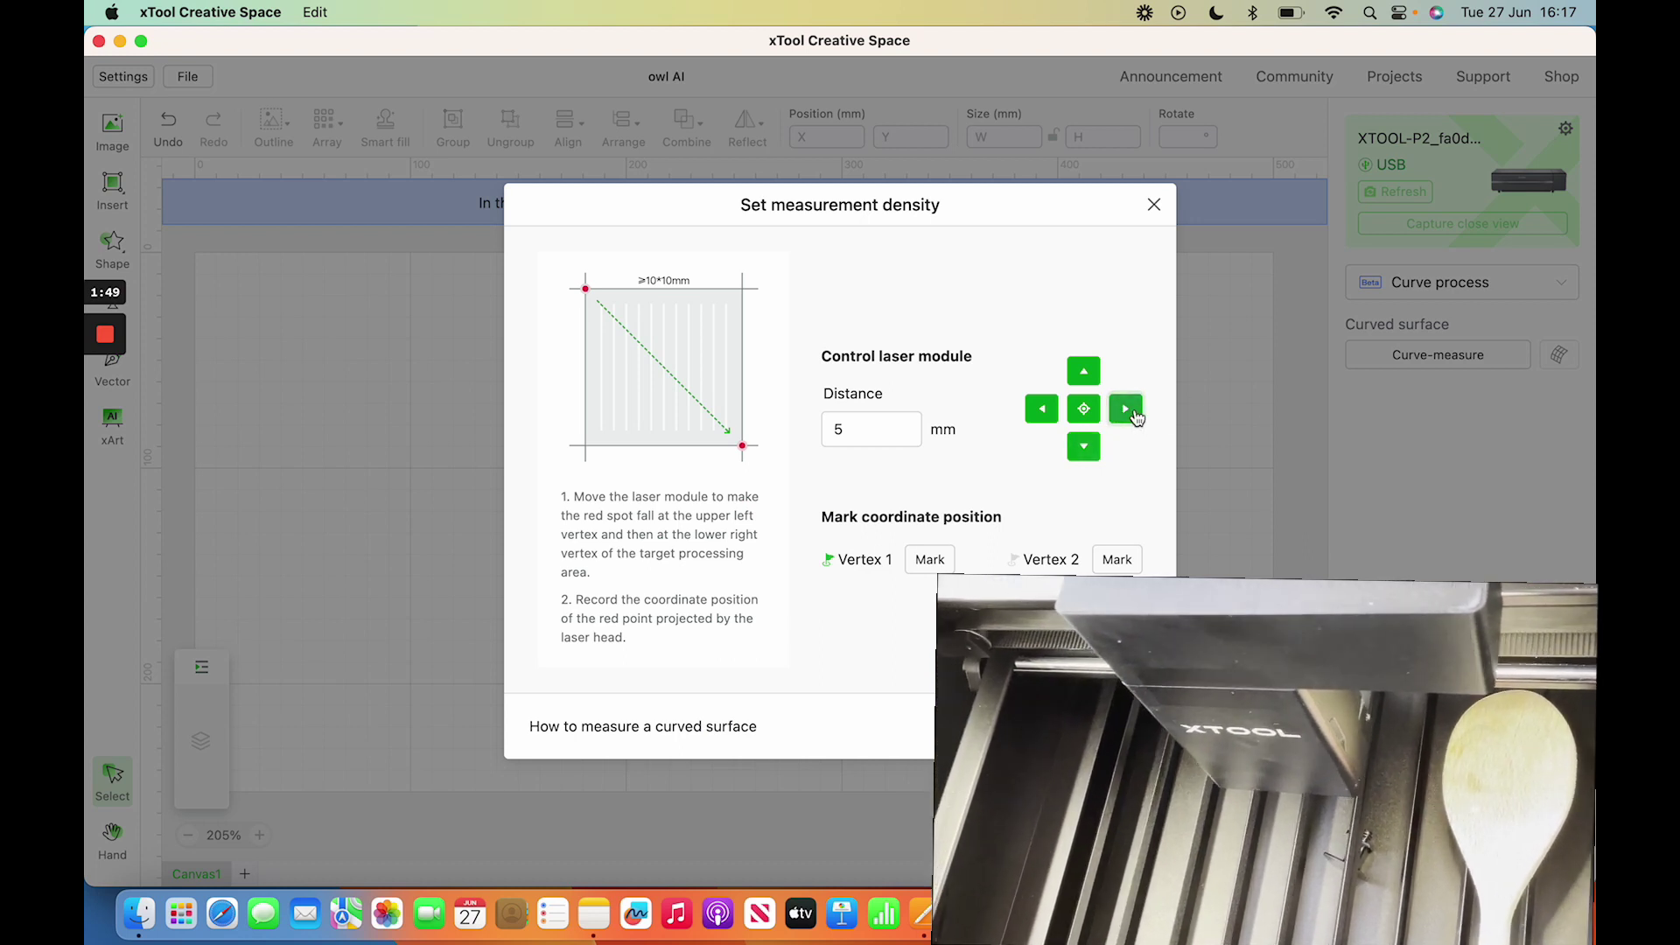
pyautogui.click(1130, 415)
pyautogui.click(1135, 416)
pyautogui.click(1134, 415)
pyautogui.click(1134, 415)
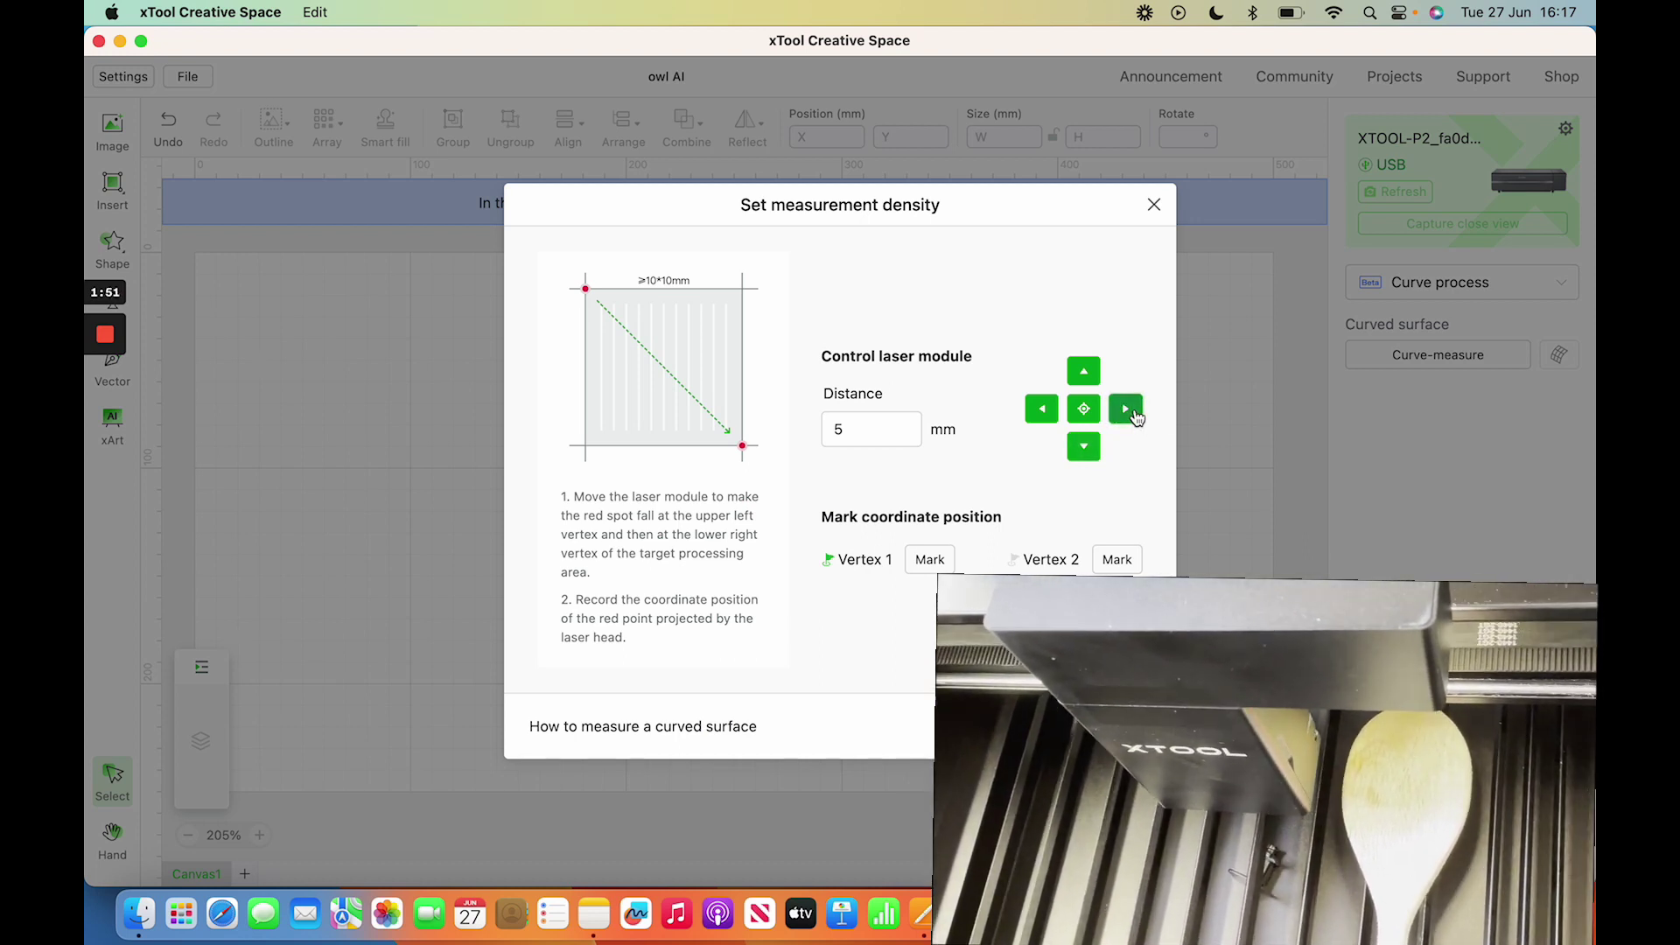
pyautogui.click(1135, 416)
pyautogui.click(1134, 415)
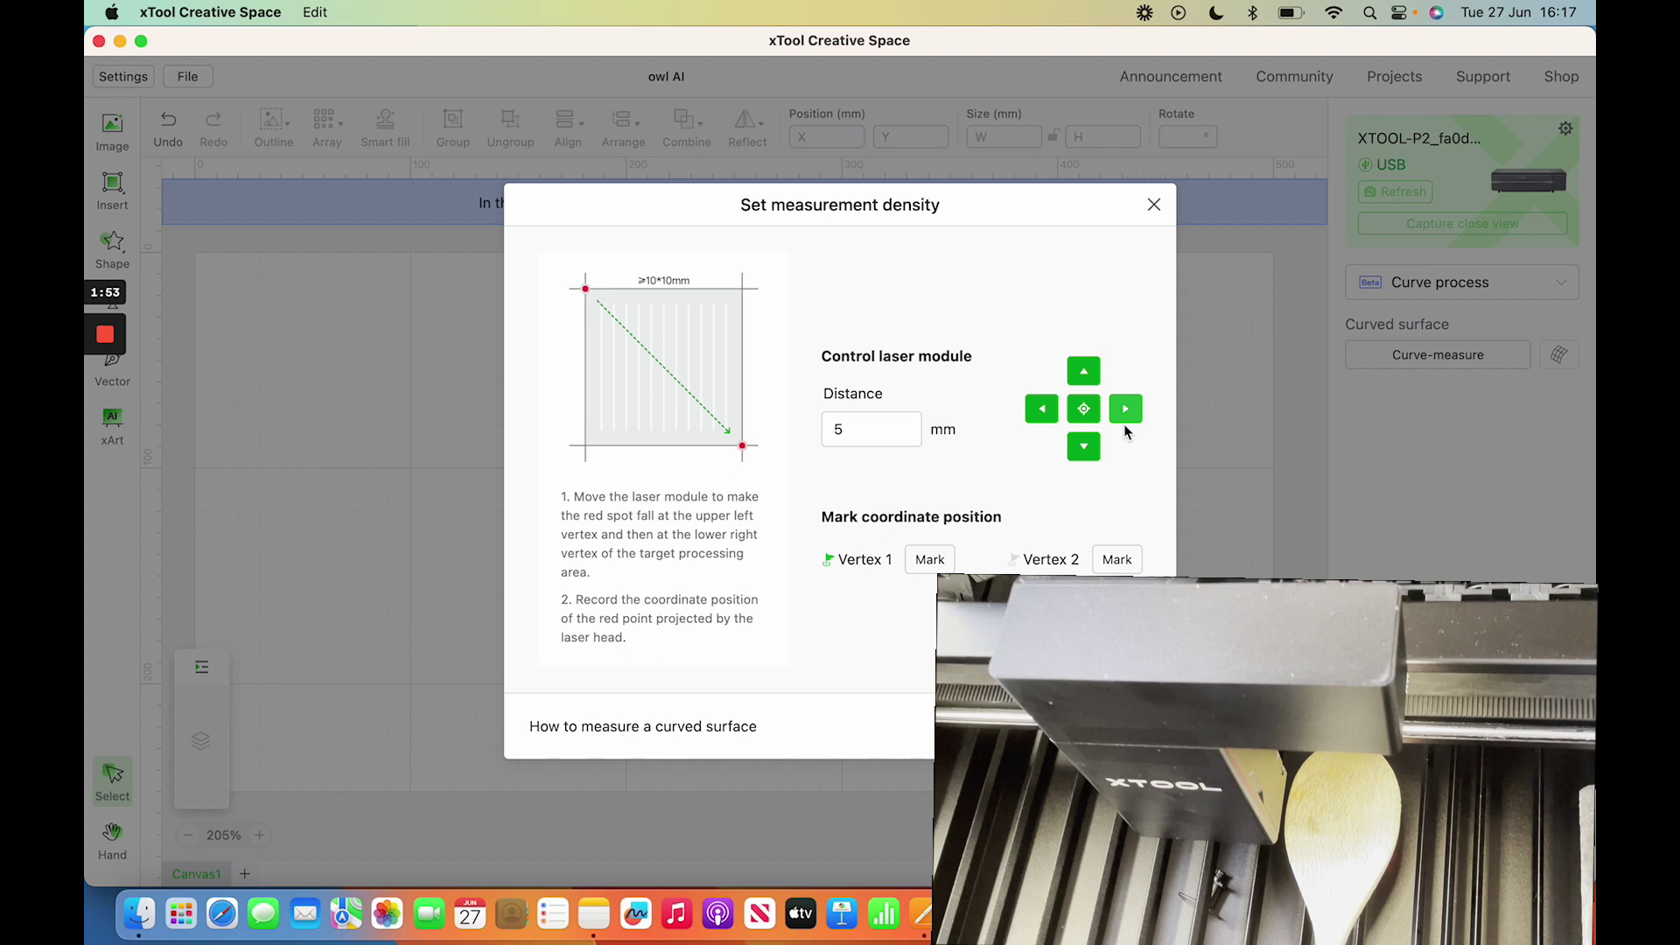
pyautogui.click(1102, 568)
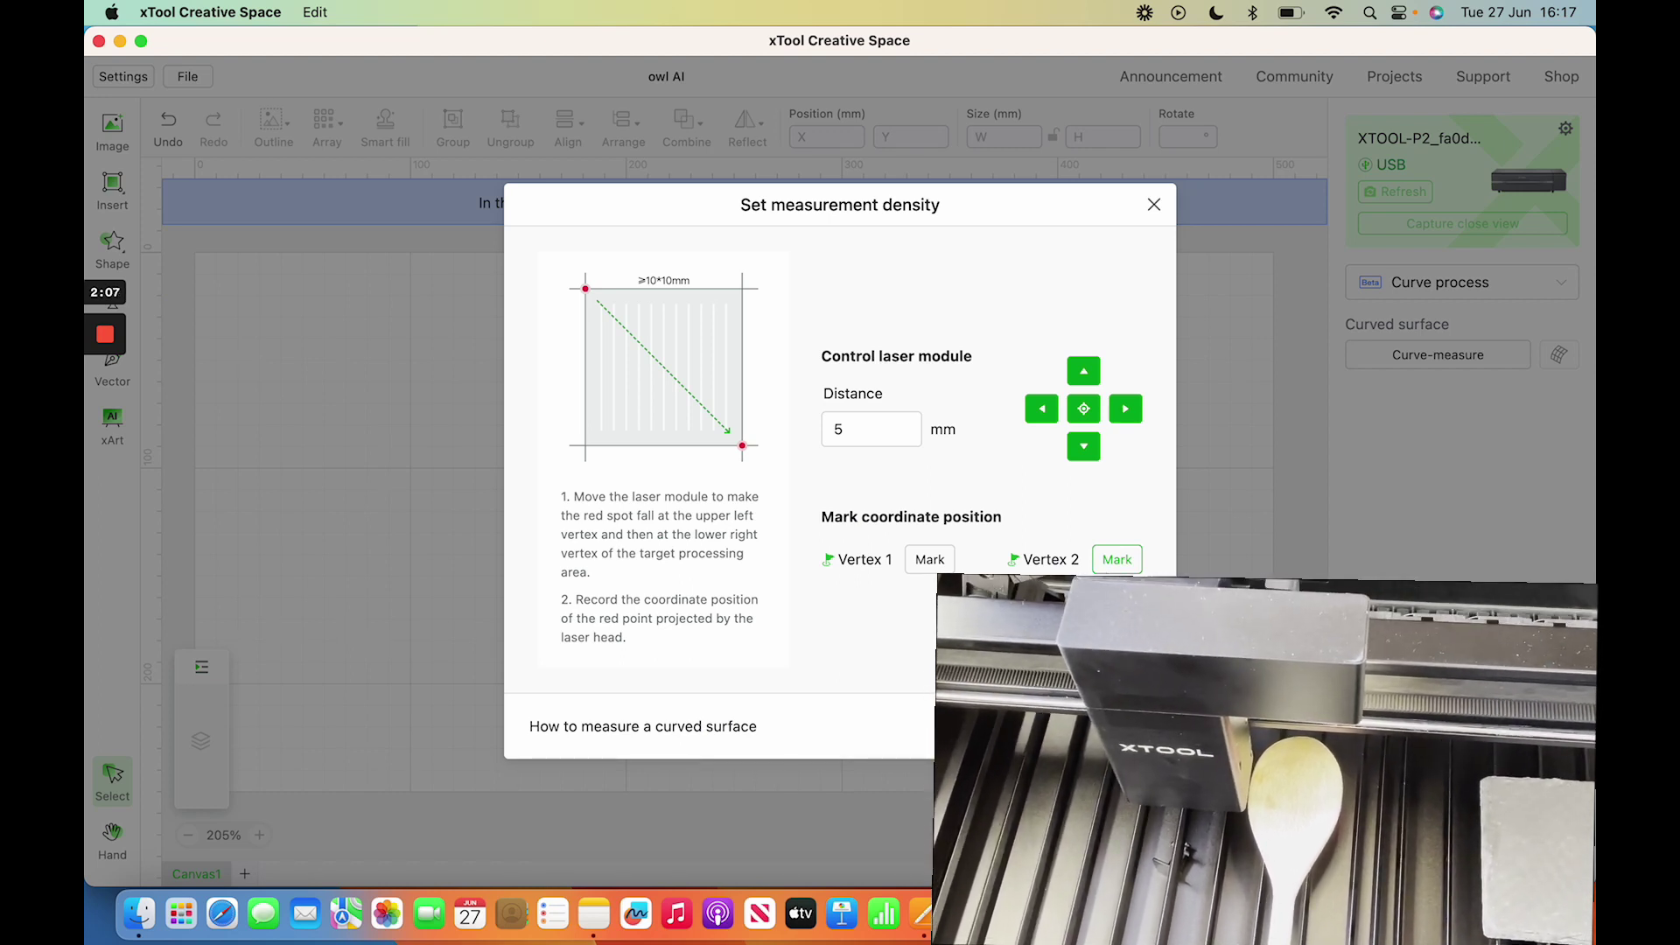
pyautogui.click(1117, 560)
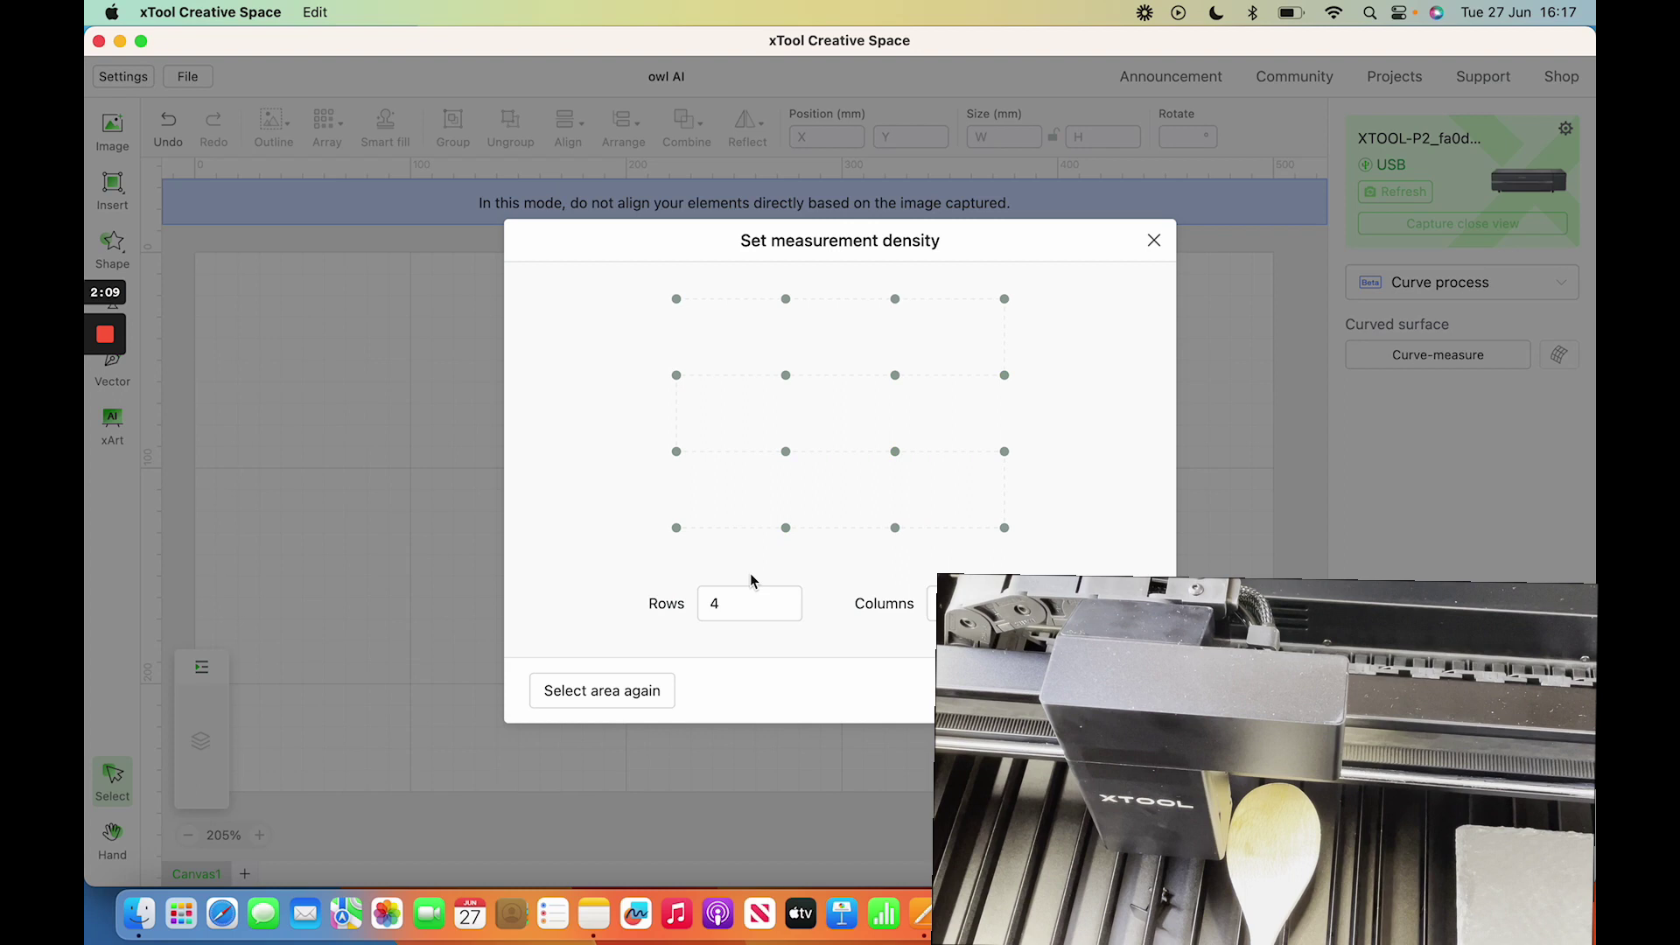
# Change the grid Rows from 4 to 6 and begin measuring the 36 points
pyautogui.click(747, 601)
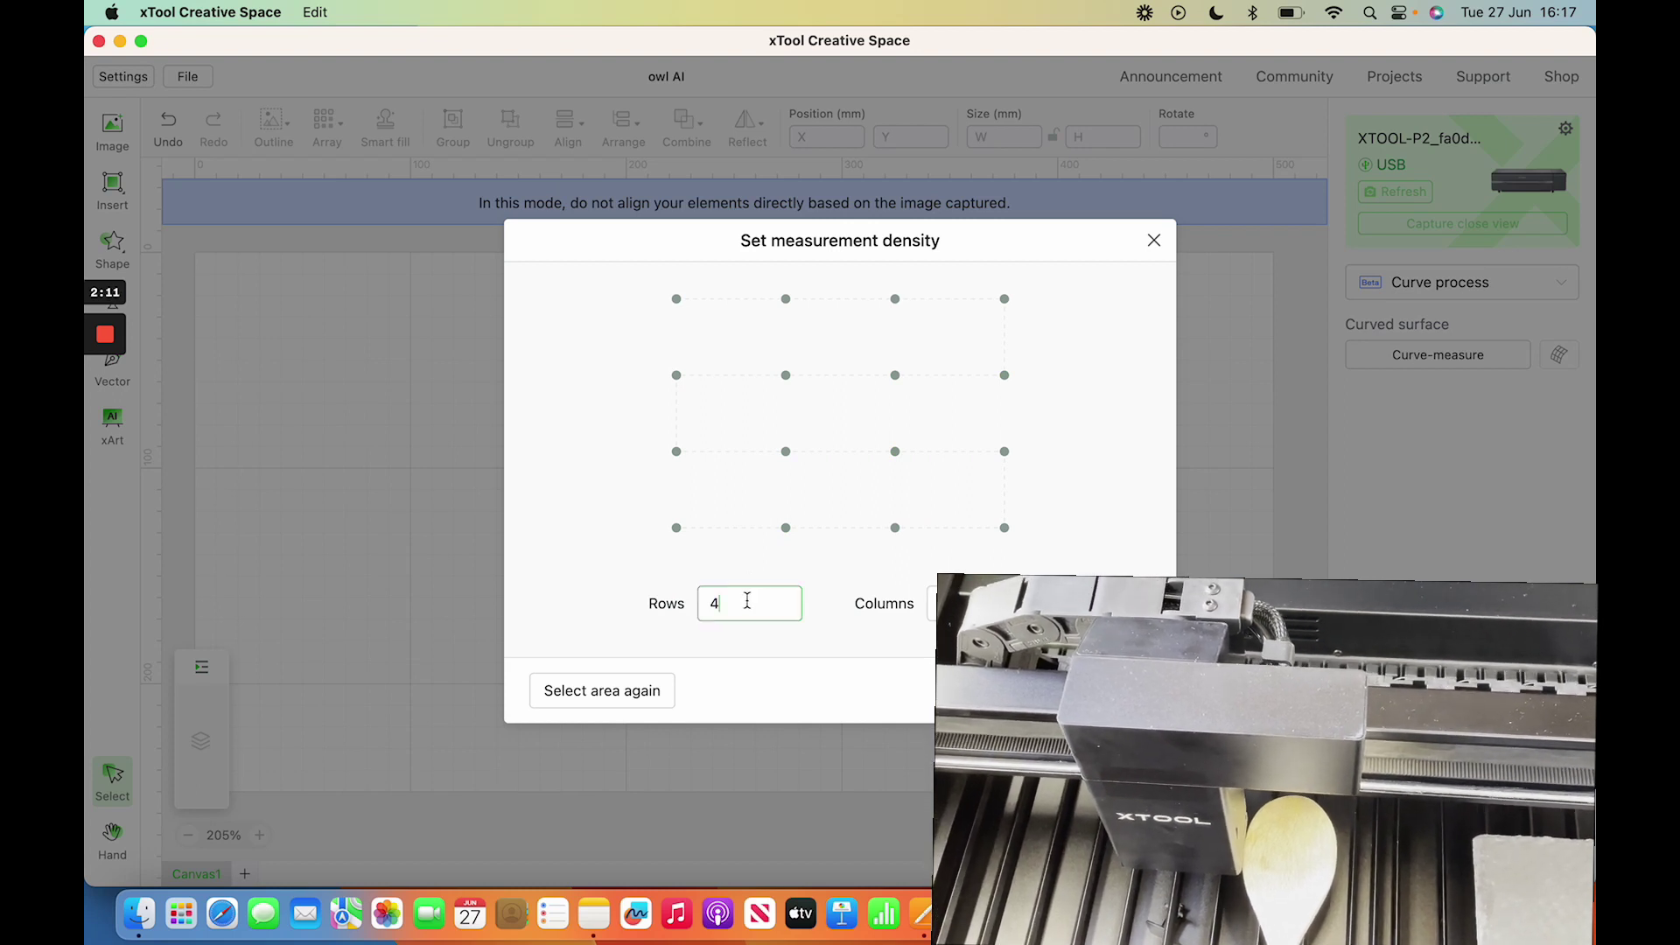
pyautogui.write('6')
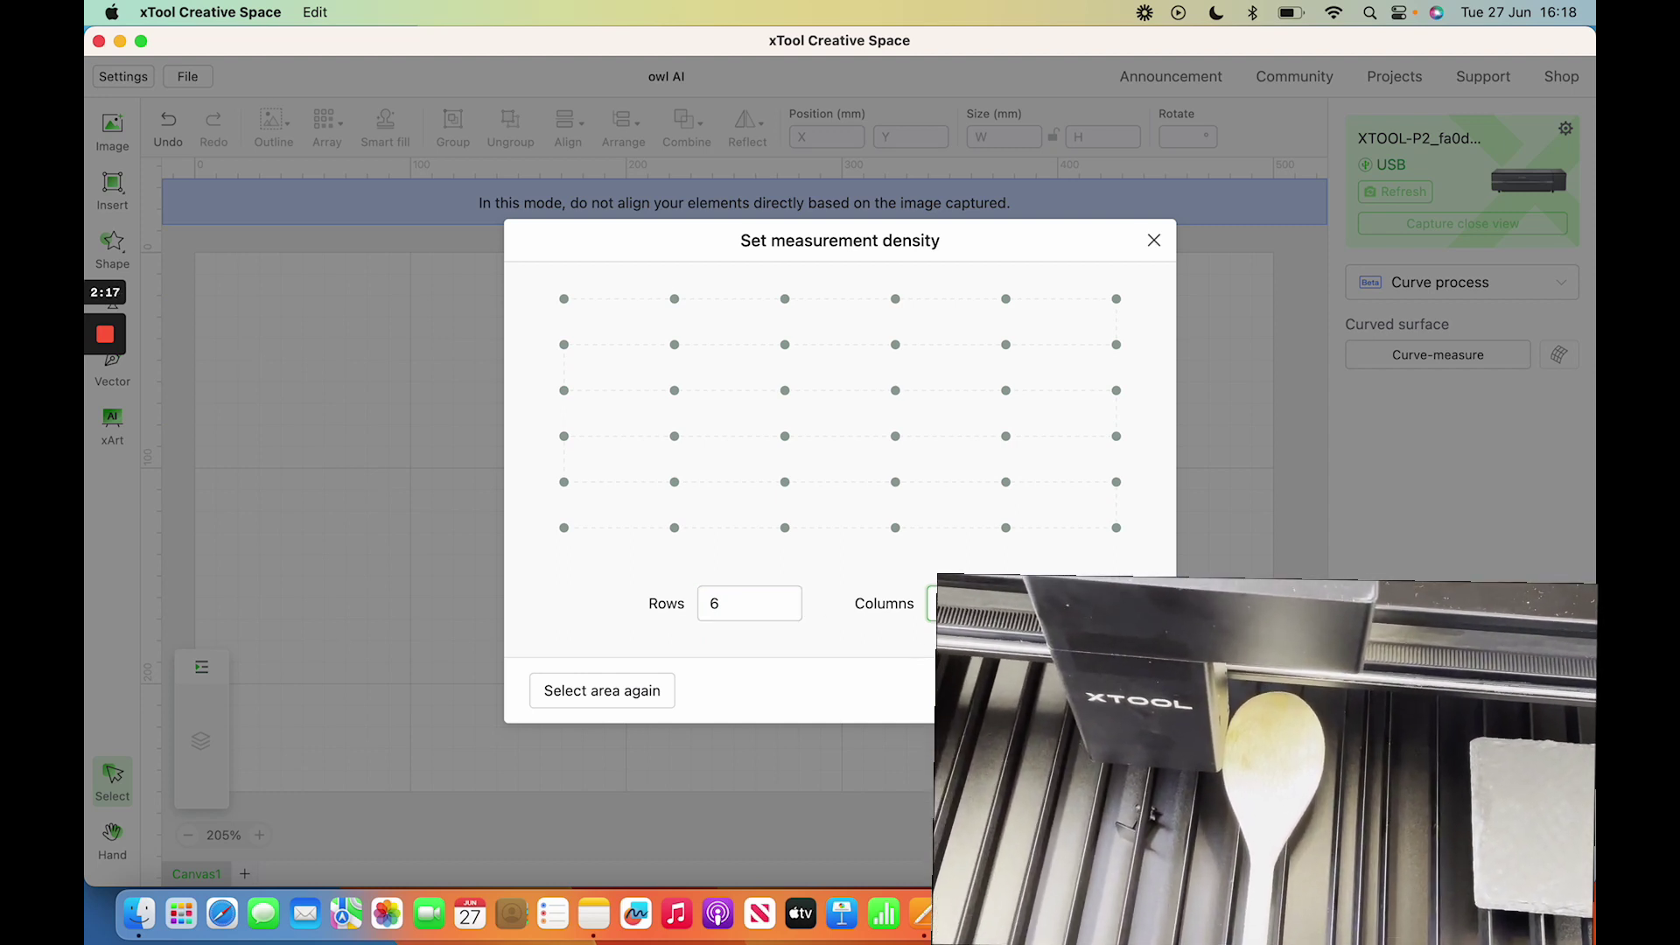
pyautogui.press('Return')
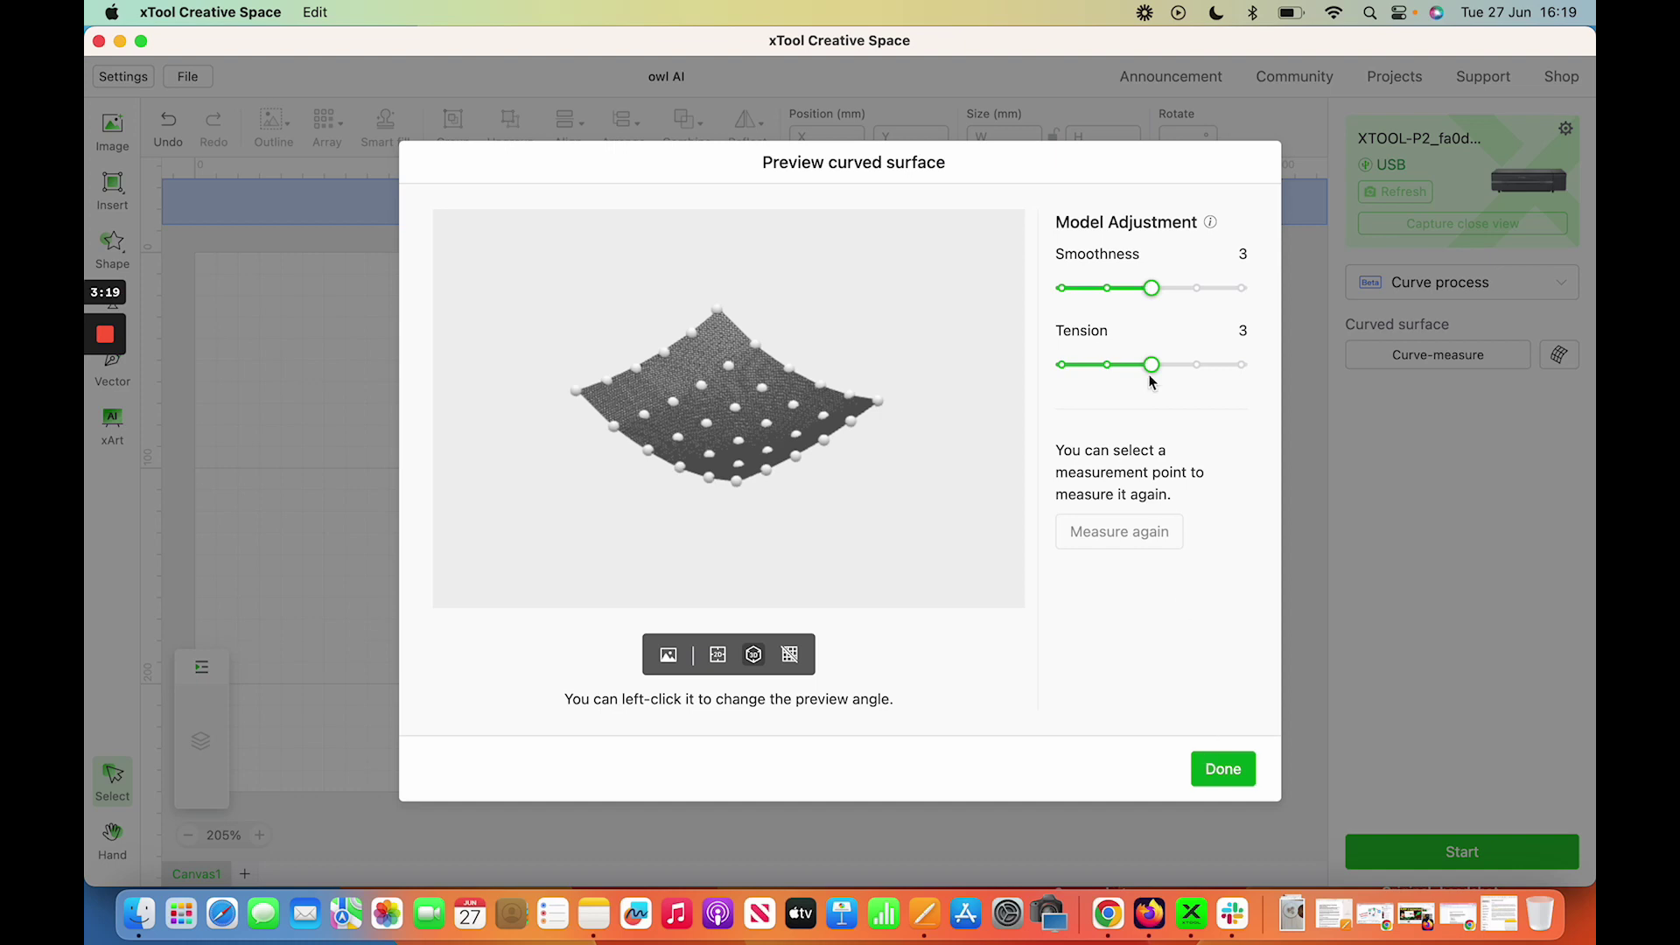
# Drag Smoothness from 3 to 5 in the curved-surface preview and confirm with Done
pyautogui.moveTo(1153, 291)
pyautogui.mouseDown()
pyautogui.moveTo(1241, 290)
pyautogui.moveTo(1152, 308)
pyautogui.mouseUp()
pyautogui.click(1223, 771)
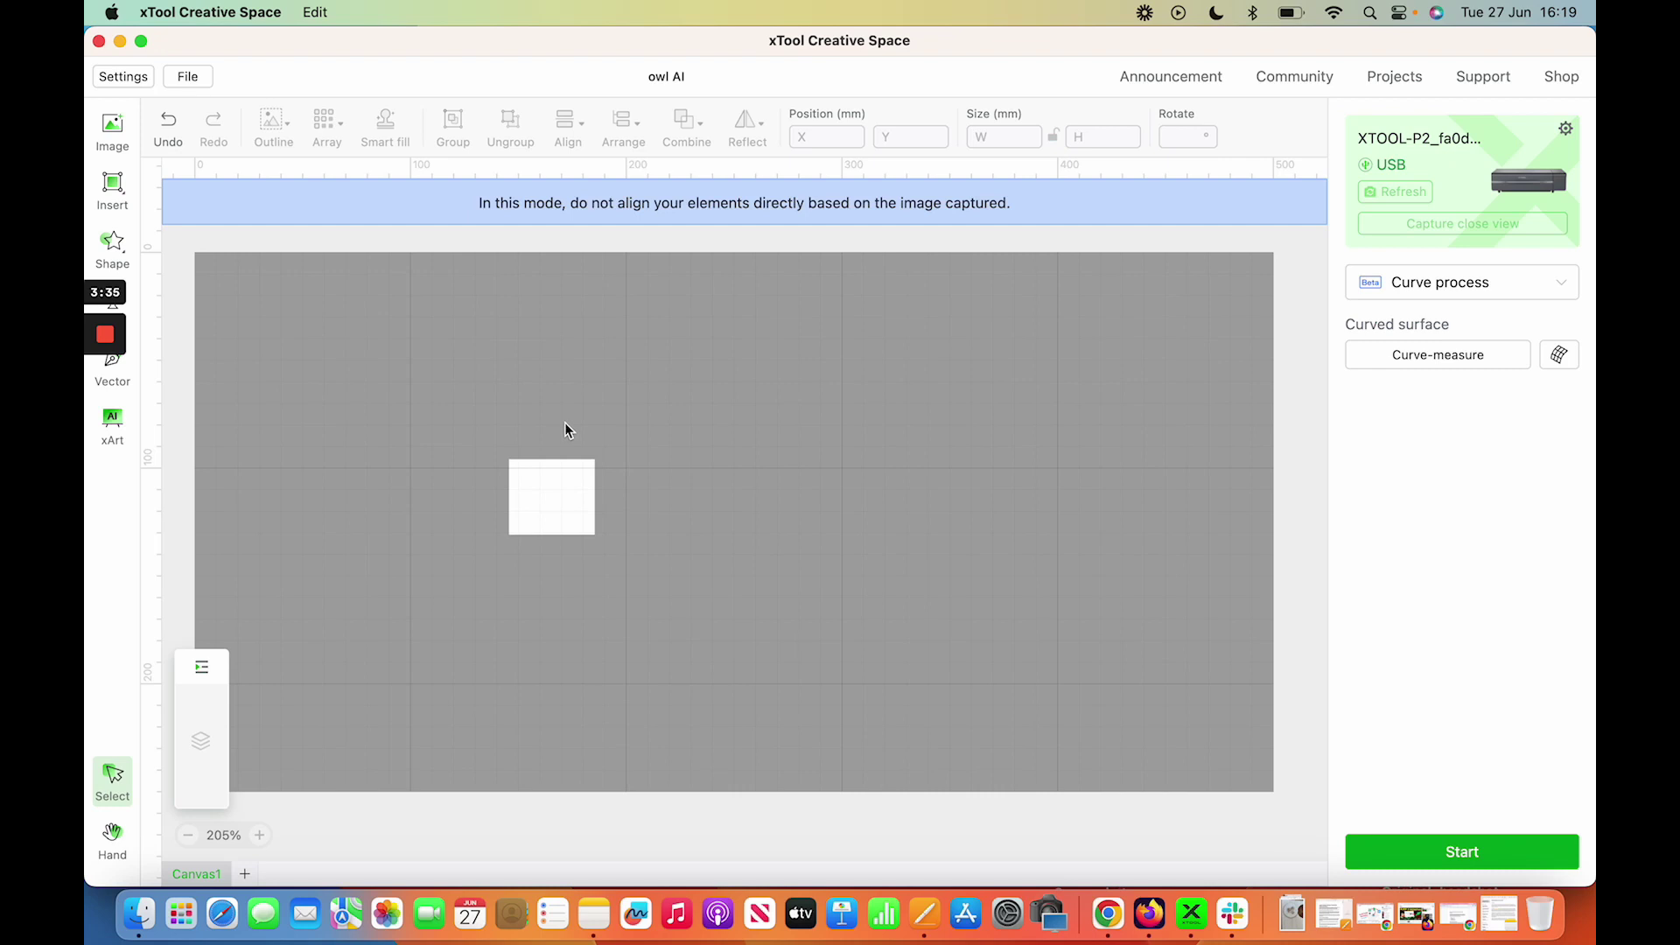
# Use Image import to bring the black-and-white cat drawing onto the measured area
pyautogui.click(107, 421)
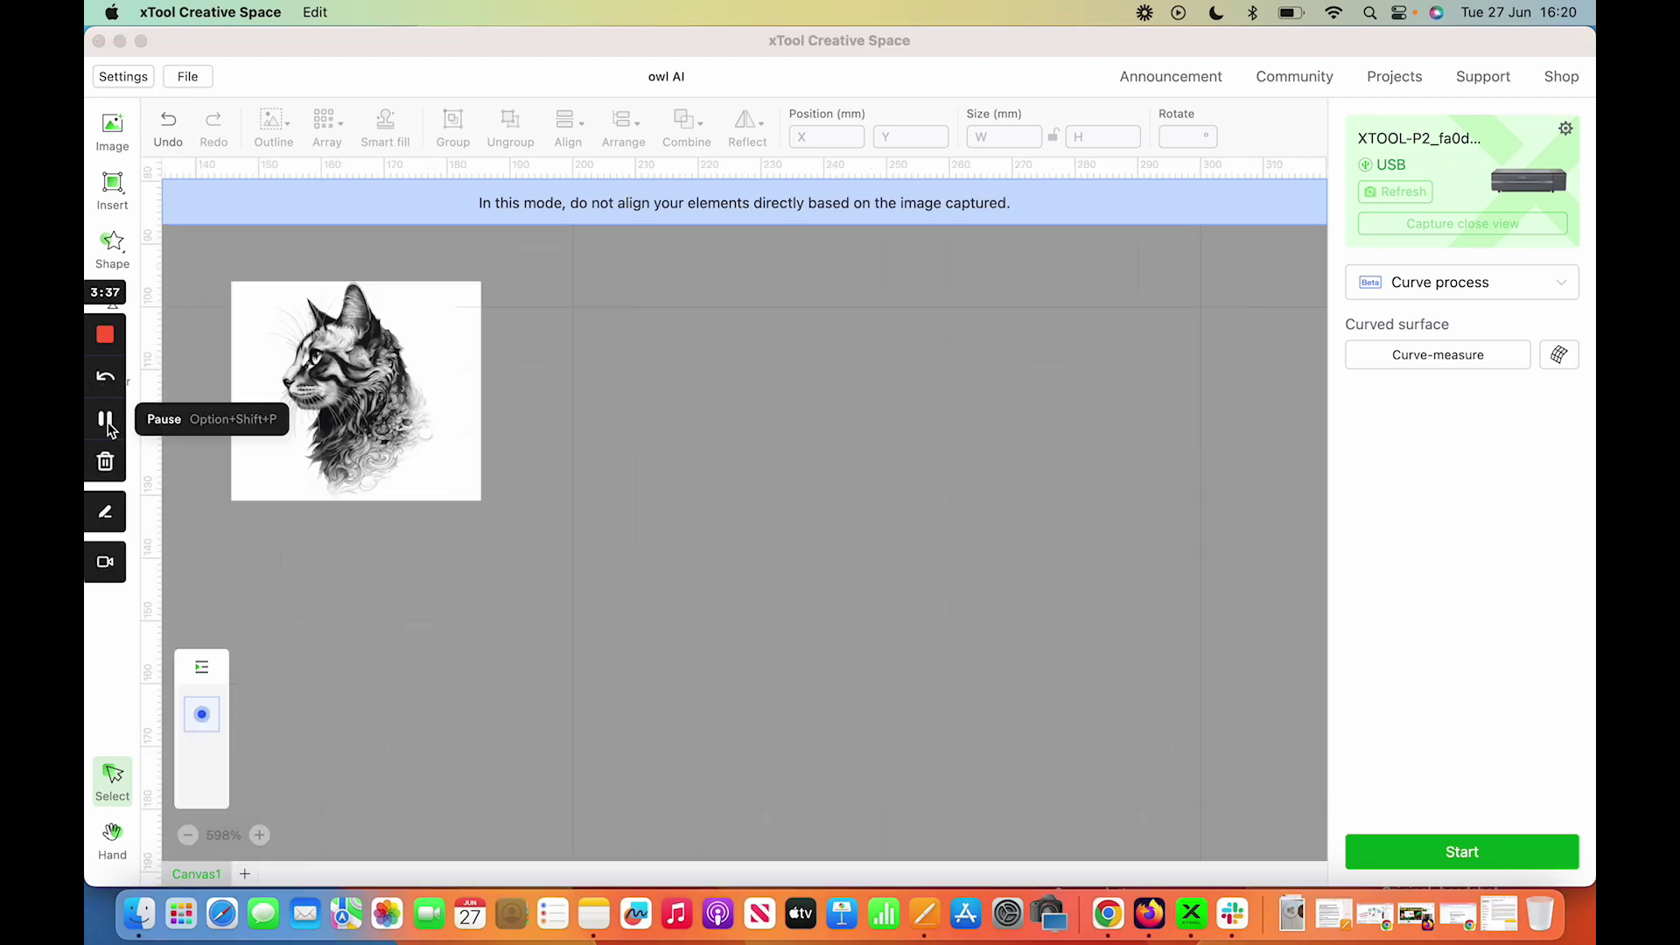